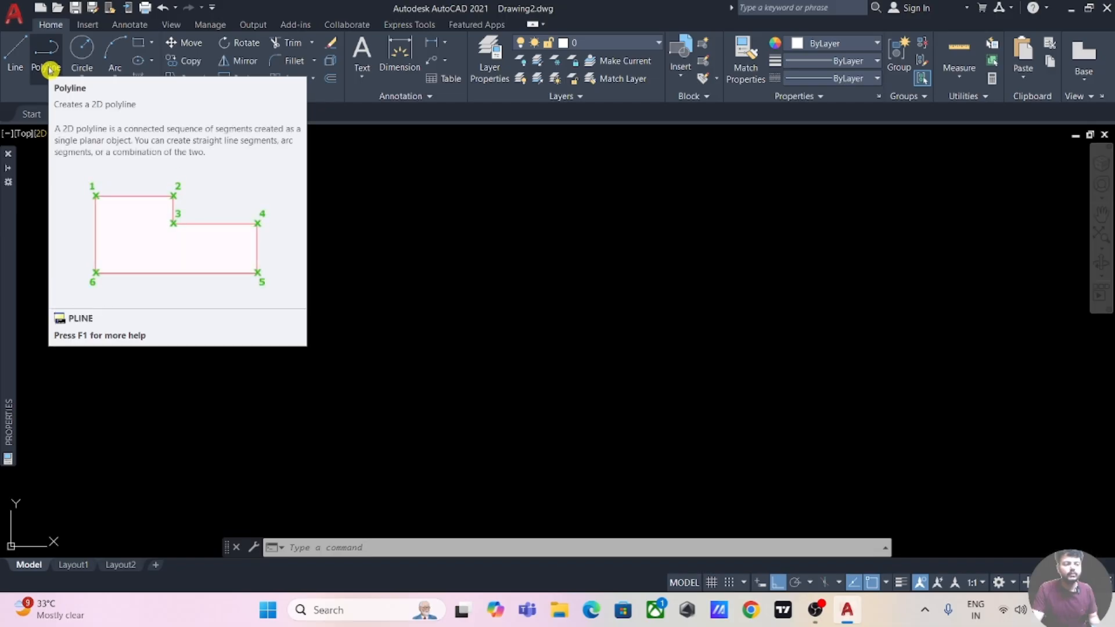
Start a polyline in the empty drawing with a horizontal segment to the right, using the Length option with 100.
text(p)
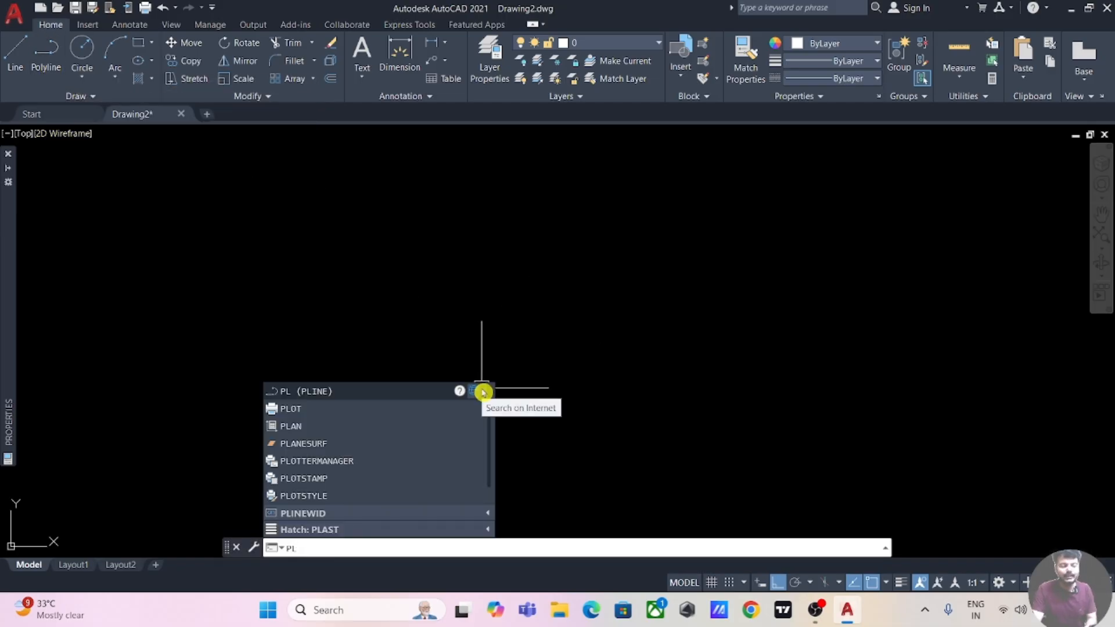
key(Return)
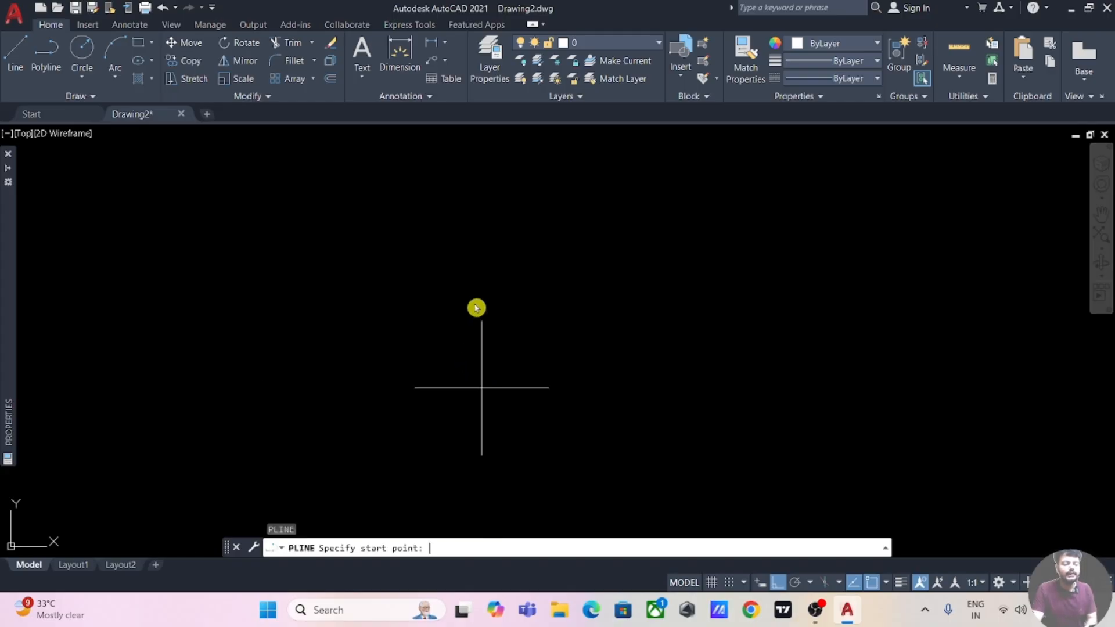
click(316, 423)
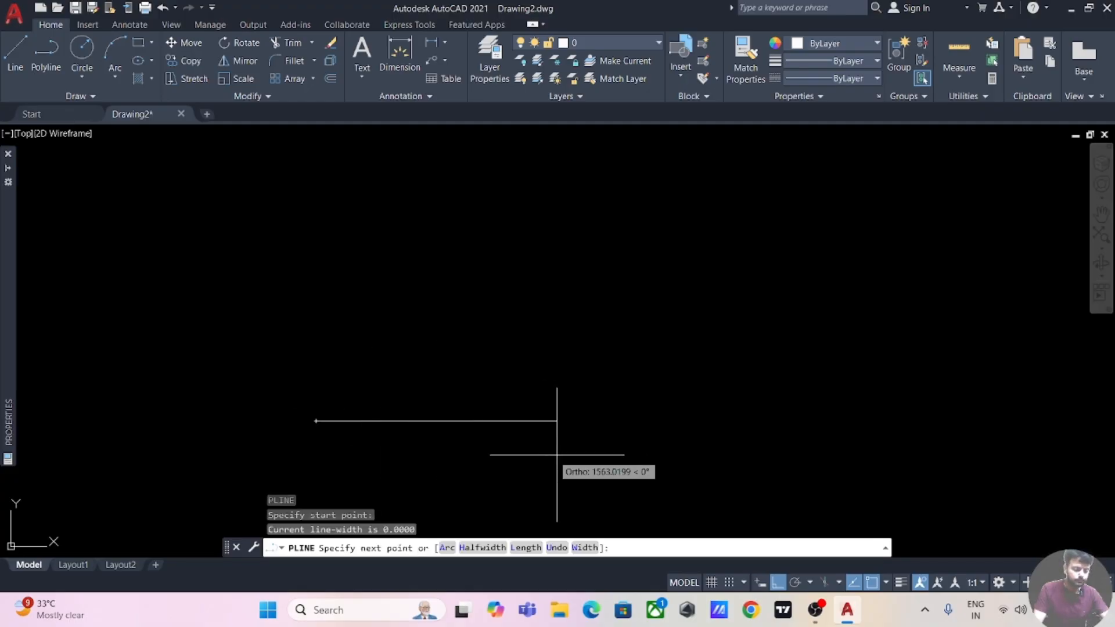
click(522, 548)
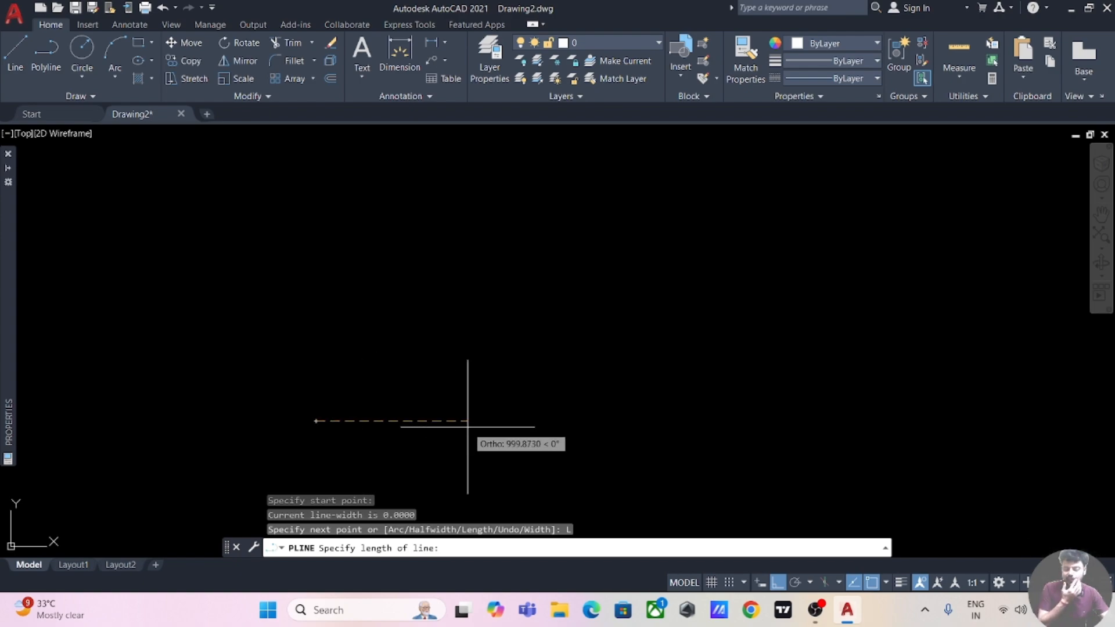
key(Return)
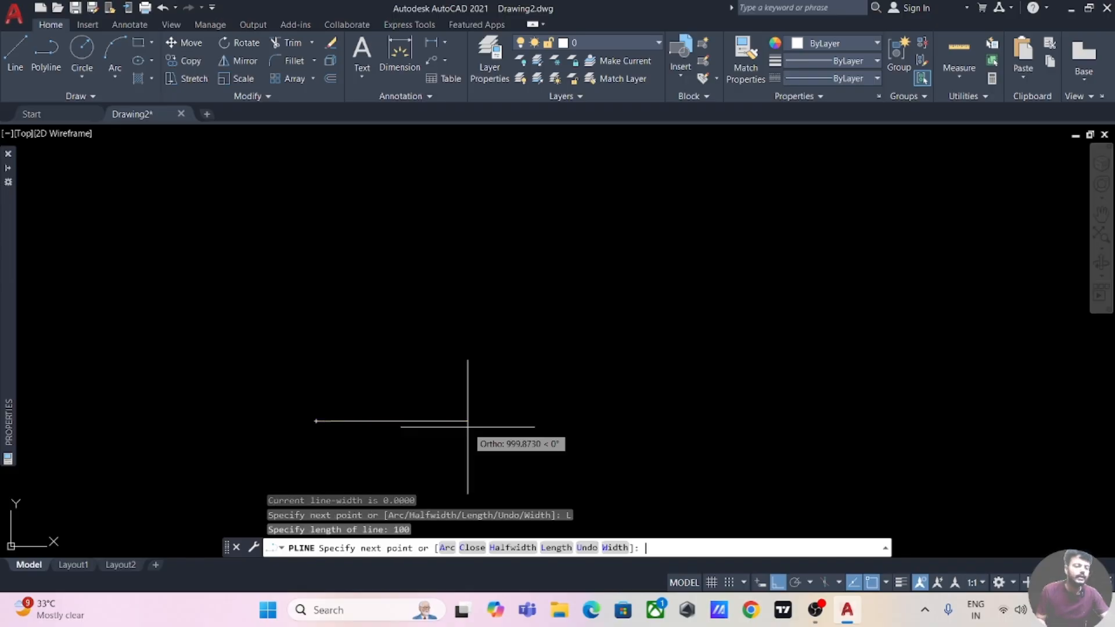
Continue the polyline with a segment 50 units straight up and one 100 units to the right.
scroll(321, 370, up, 3)
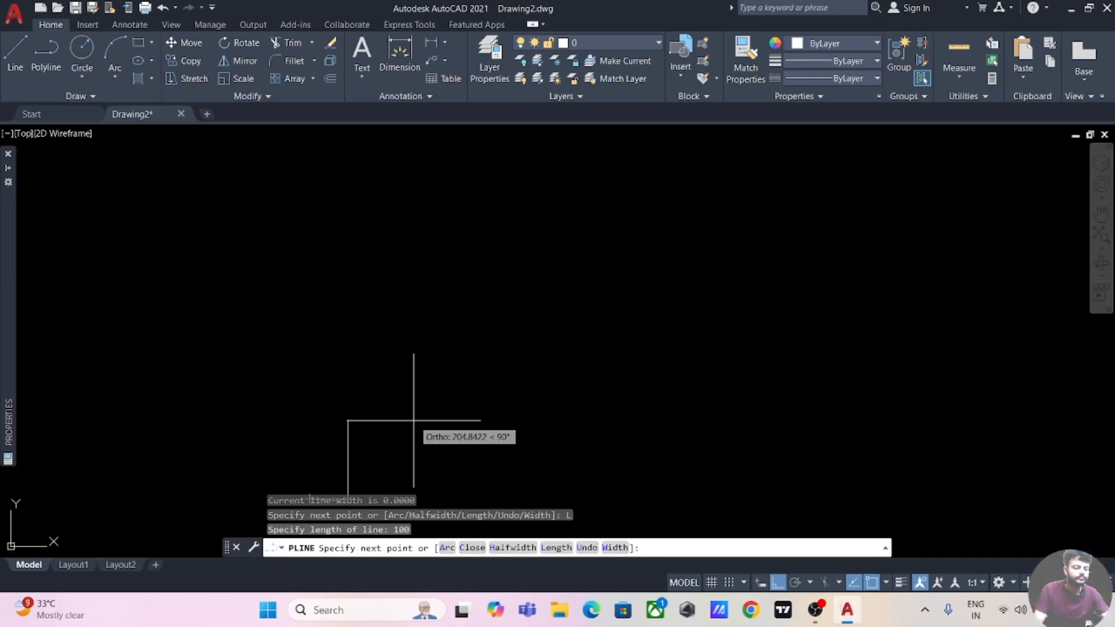
middle_drag(413, 420, 469, 223)
scroll(468, 343, up, 4)
middle_drag(408, 298, 663, 450)
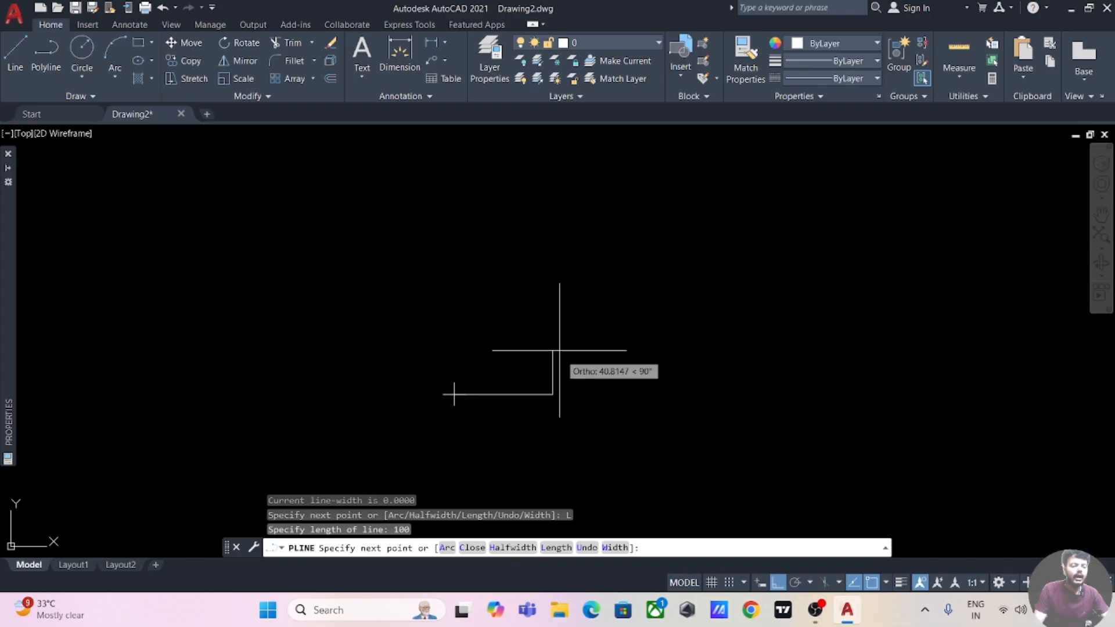
middle_drag(568, 331, 445, 363)
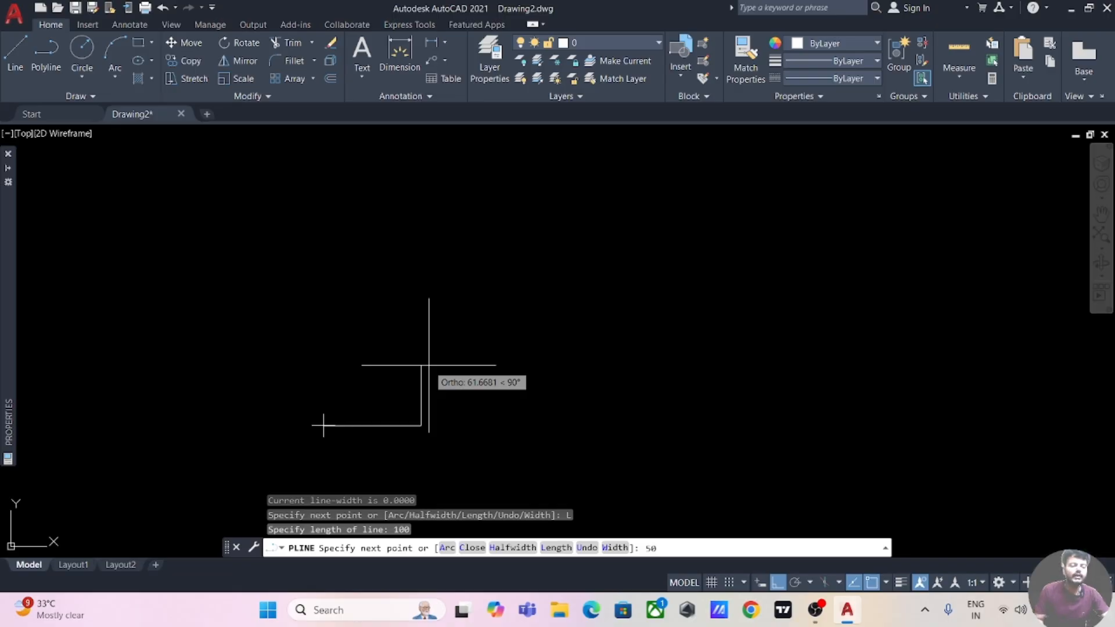
key(Return)
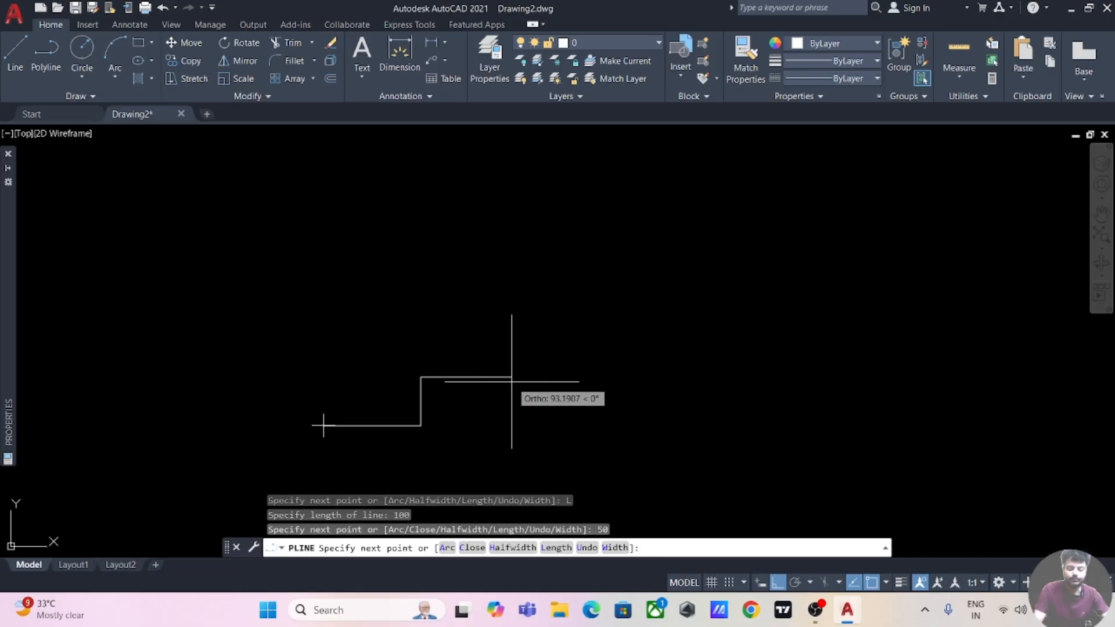
key(Return)
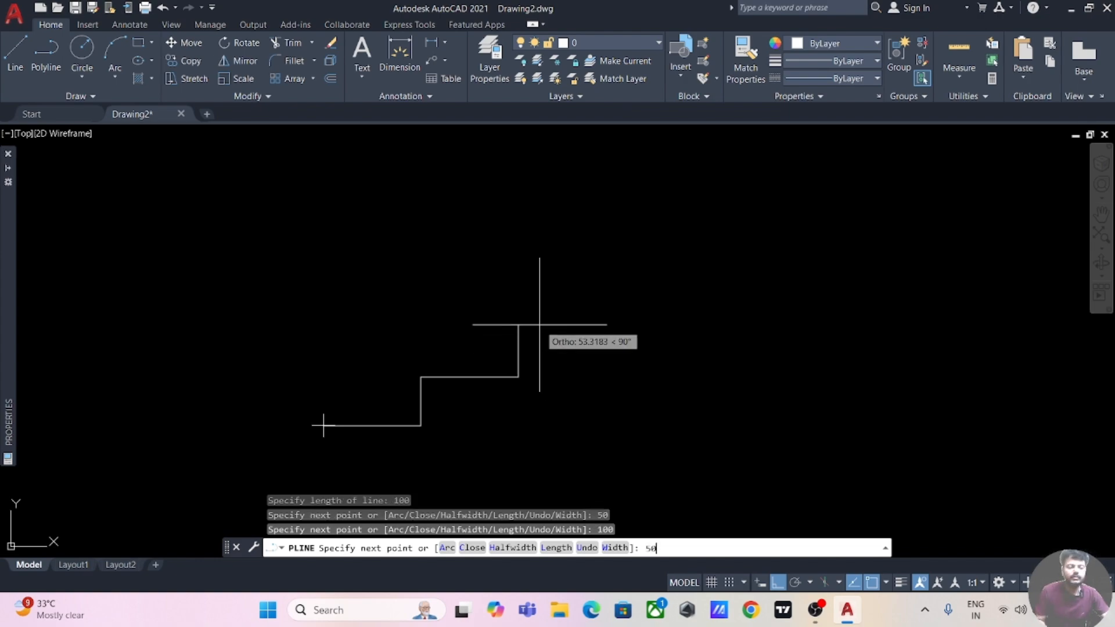
Extend the stepped polyline with segments 50 units up, 100 right, 100 down and 50 left.
key(Return)
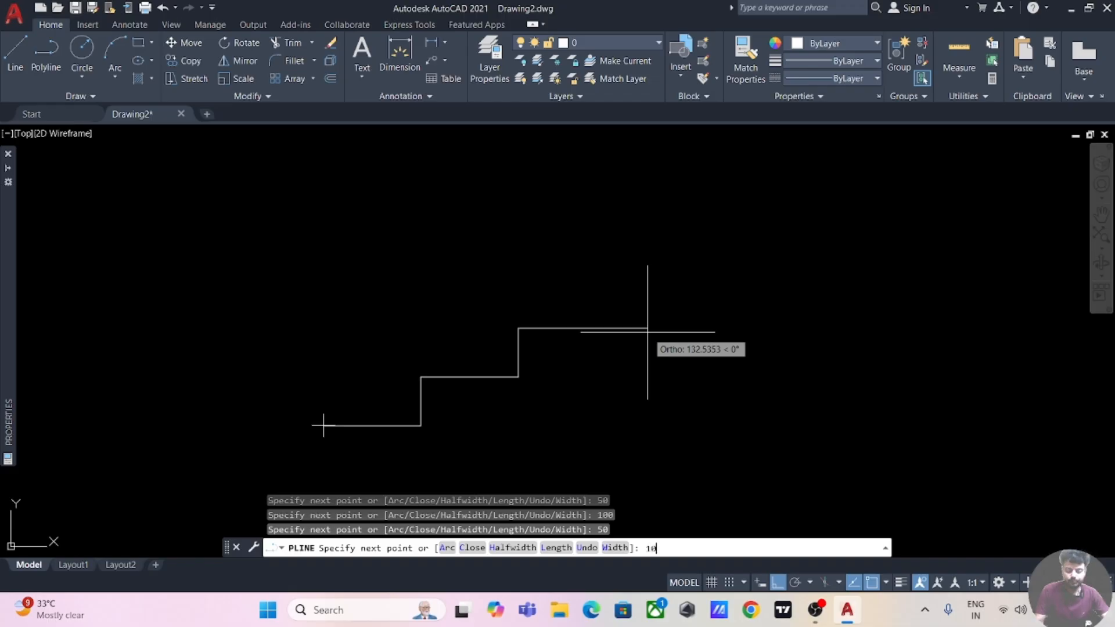
key(Return)
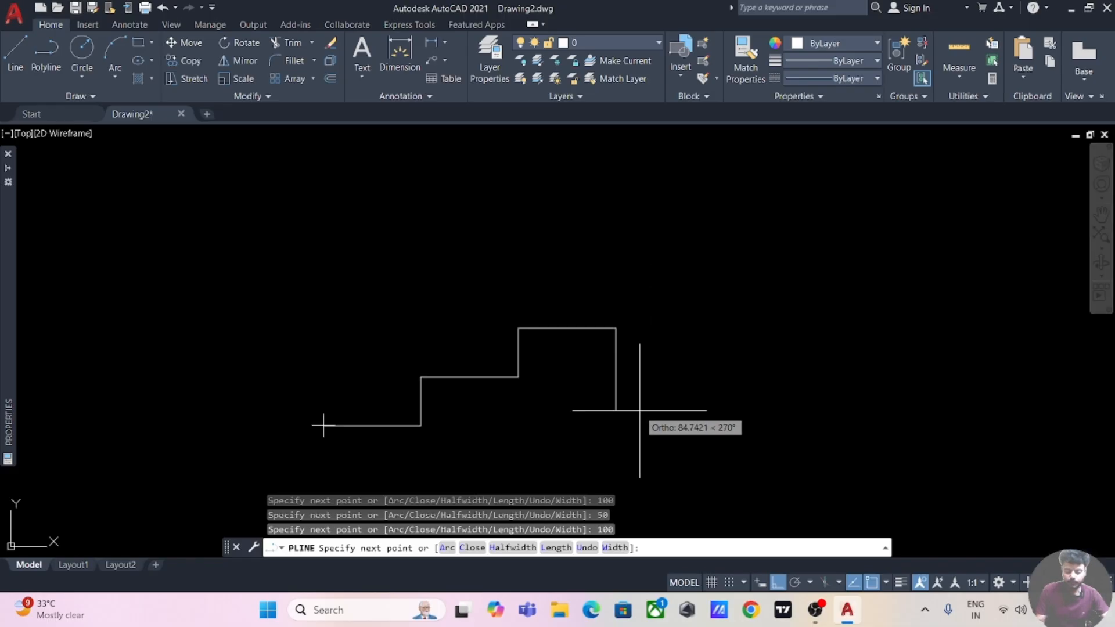
key(Return)
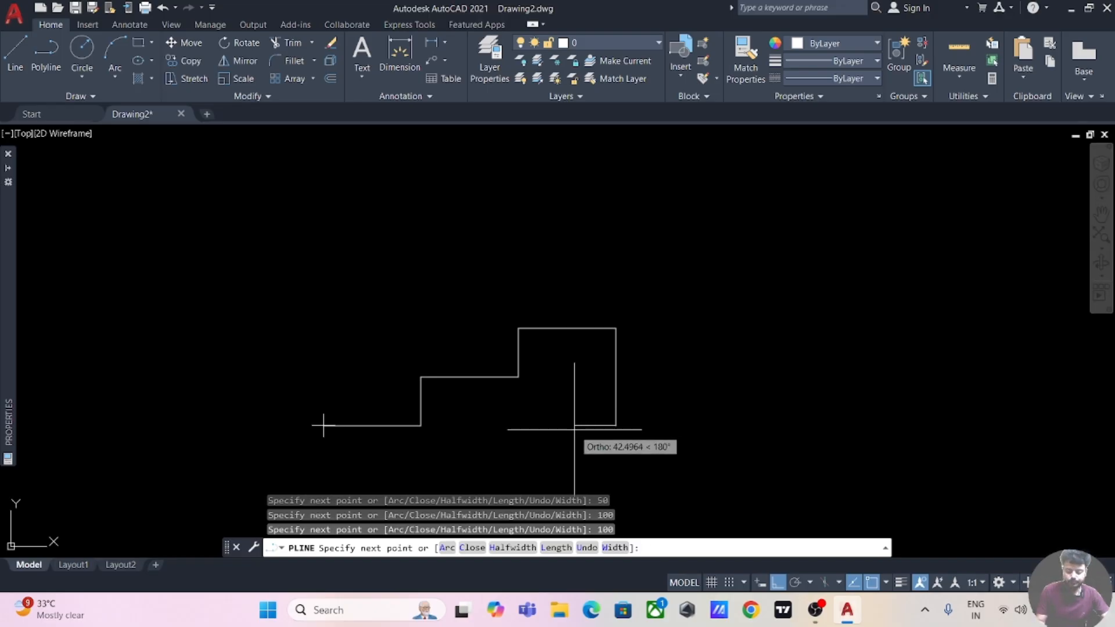
key(Return)
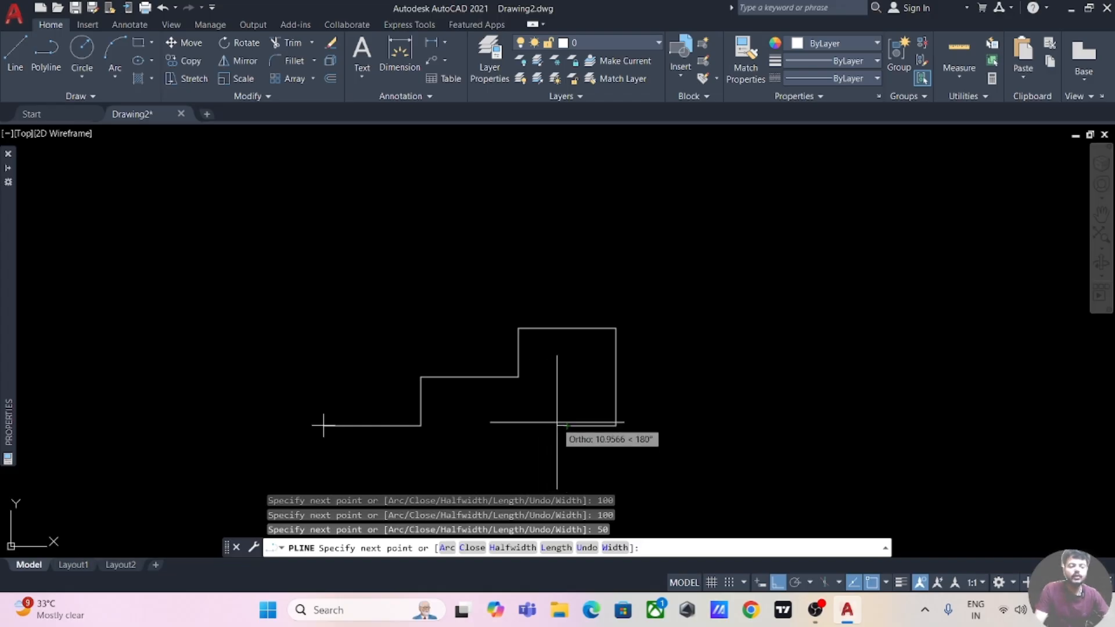
Switch the polyline to Arc mode and add two successive arcs forming an S, each ending 50 units straight below its start.
middle_drag(572, 417, 540, 344)
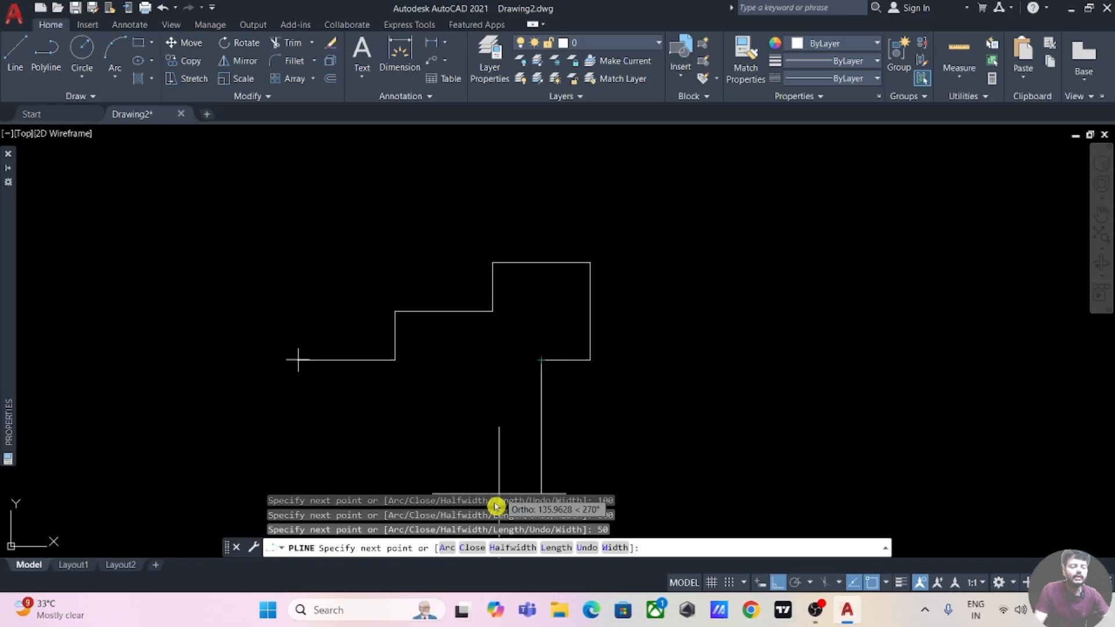
click(452, 549)
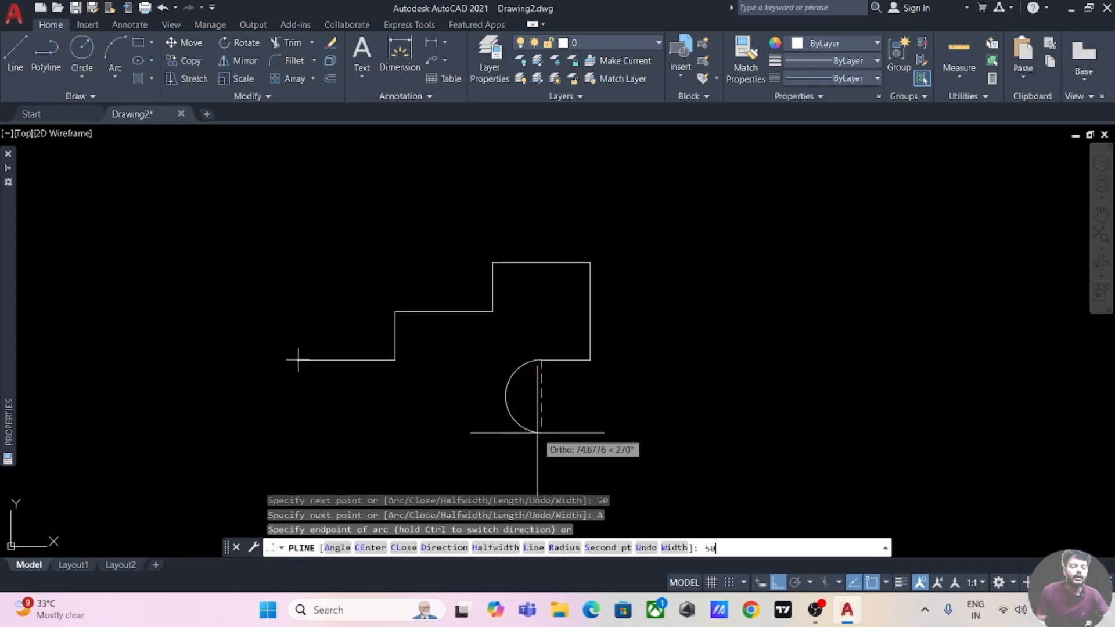
key(Return)
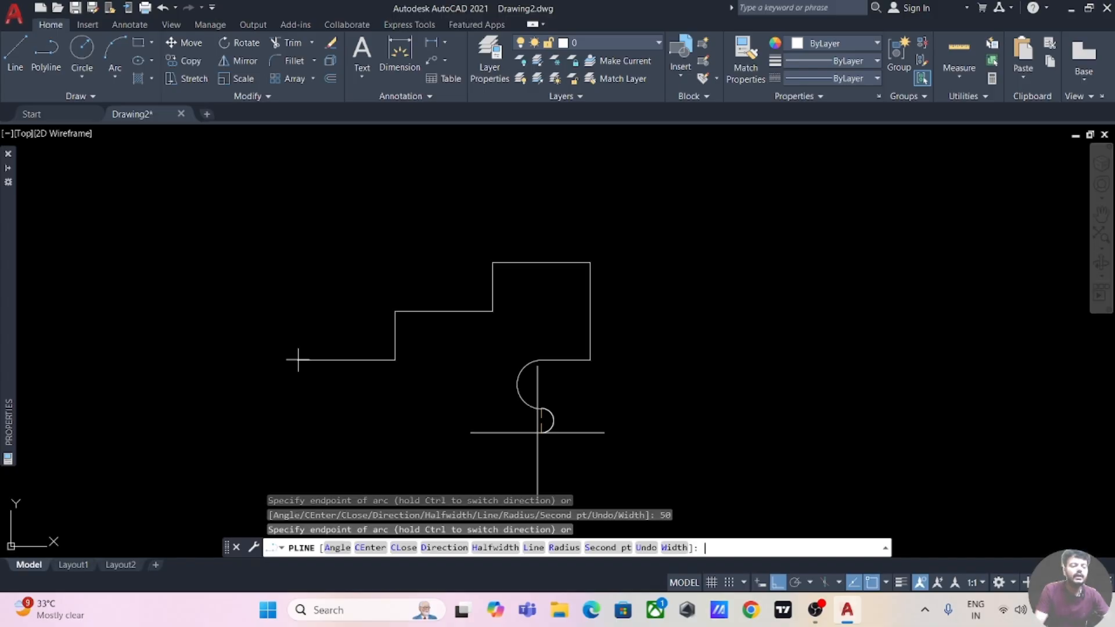
middle_drag(536, 461, 546, 356)
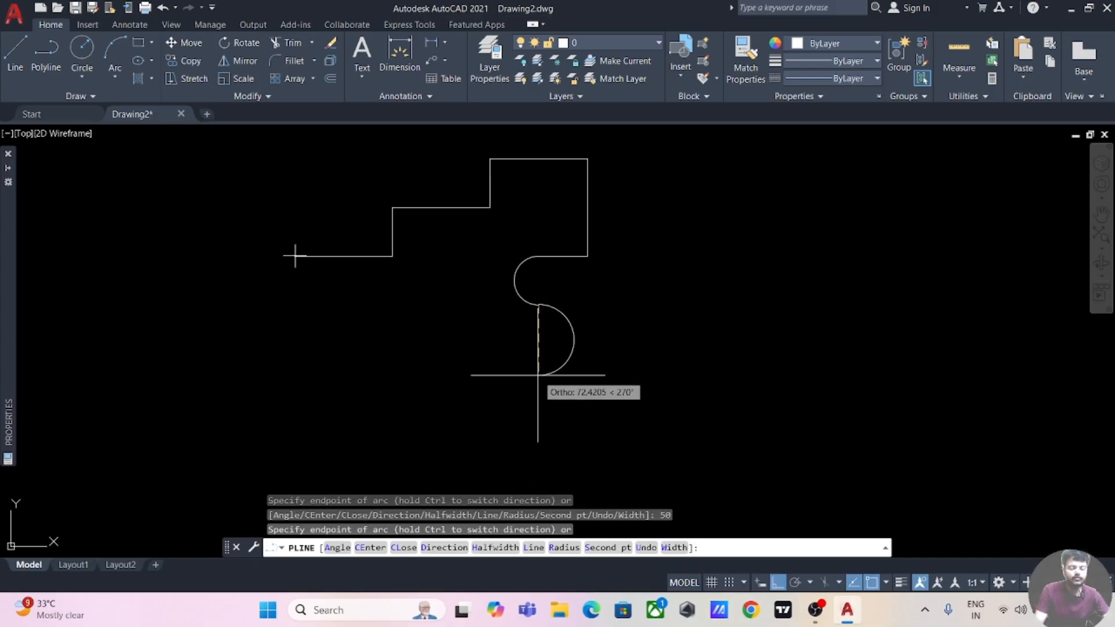
key(Return)
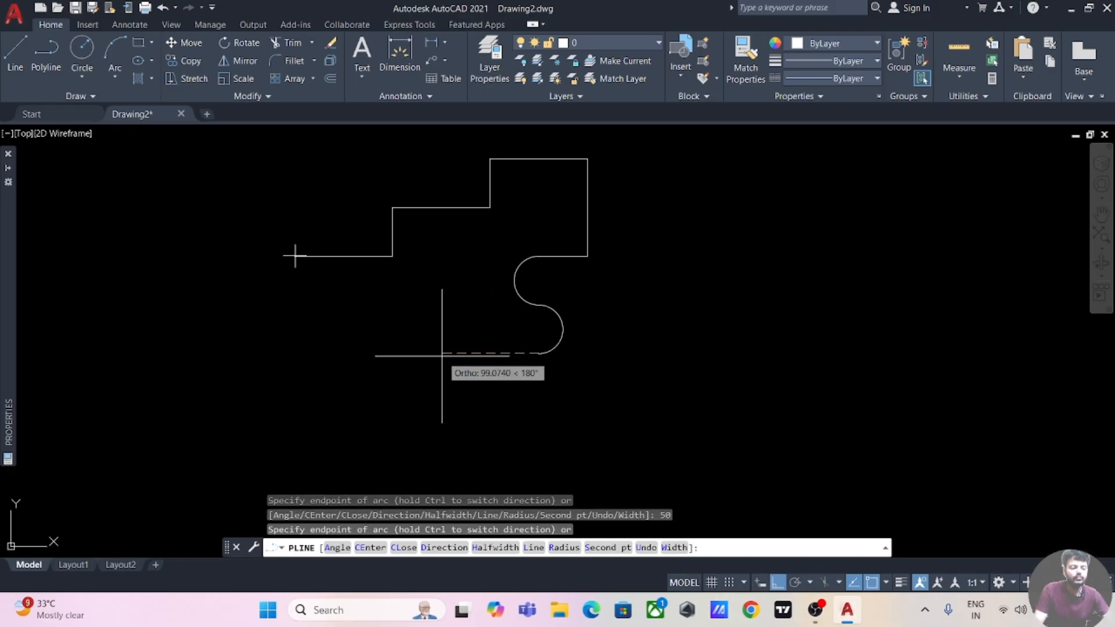
Add a third arc curving up and left, ending about 50 units above the S's lowest level, and end the polyline.
key(Return)
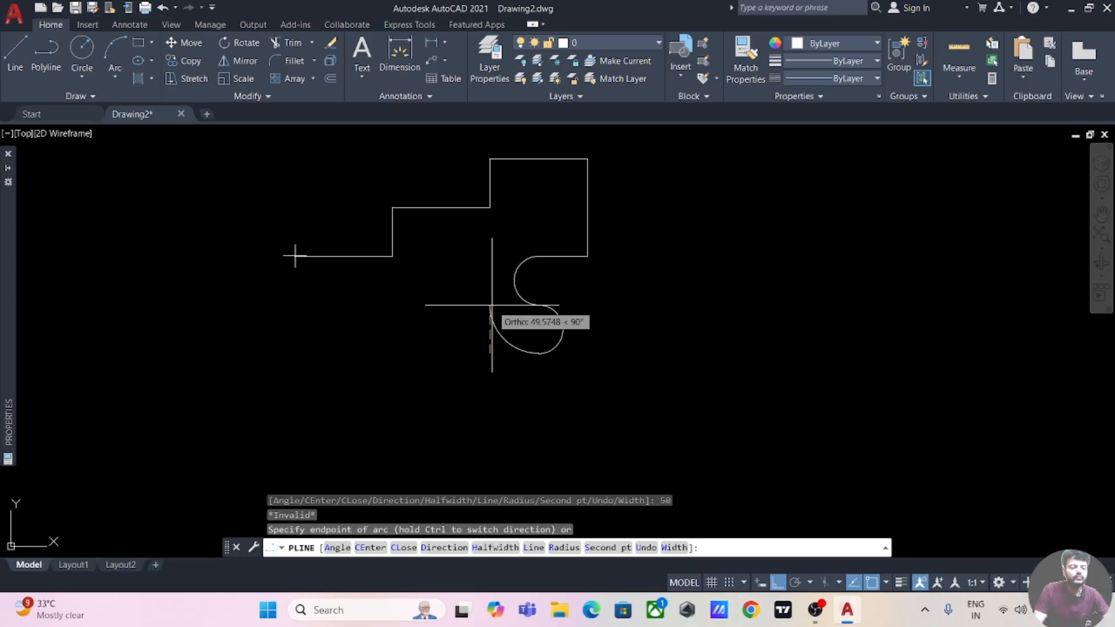
click(492, 305)
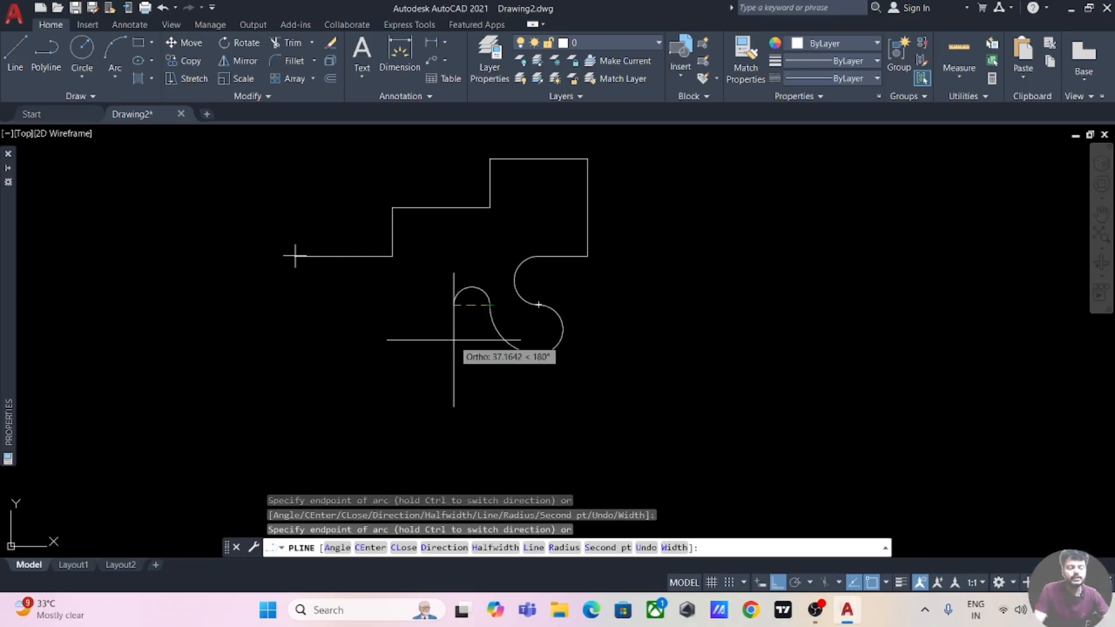
key(Escape)
Begin a second polyline to the right of the first with a downward-bulging arc of 180° included angle, ending 100 units to the right.
mouse_move(735, 279)
middle_down()
mouse_move(695, 314)
mouse_move(563, 346)
middle_up()
text(pl)
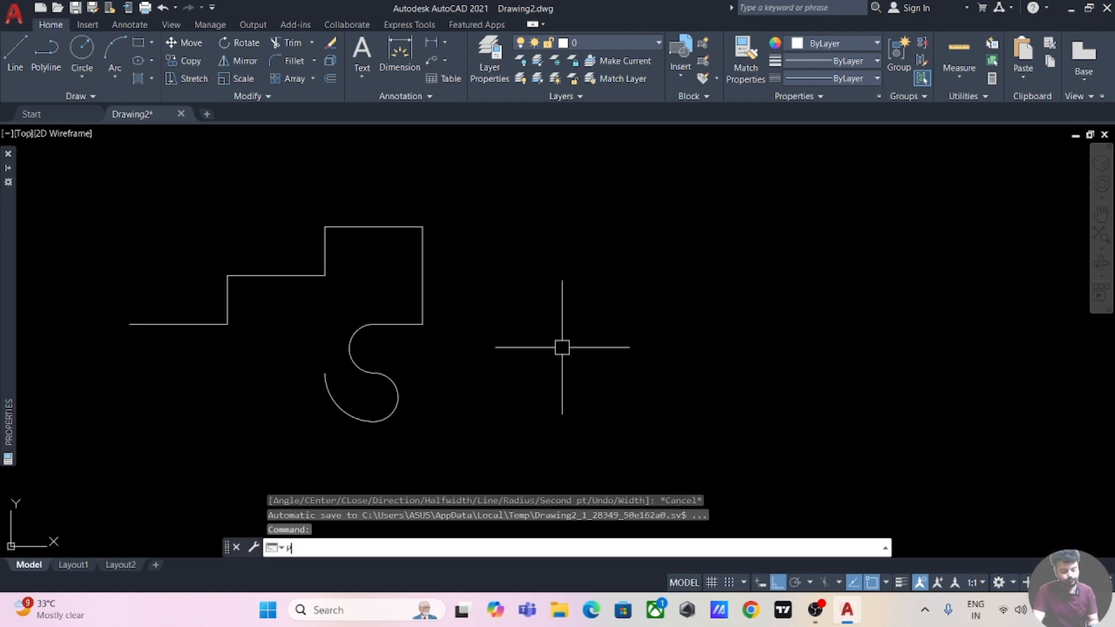
key(Return)
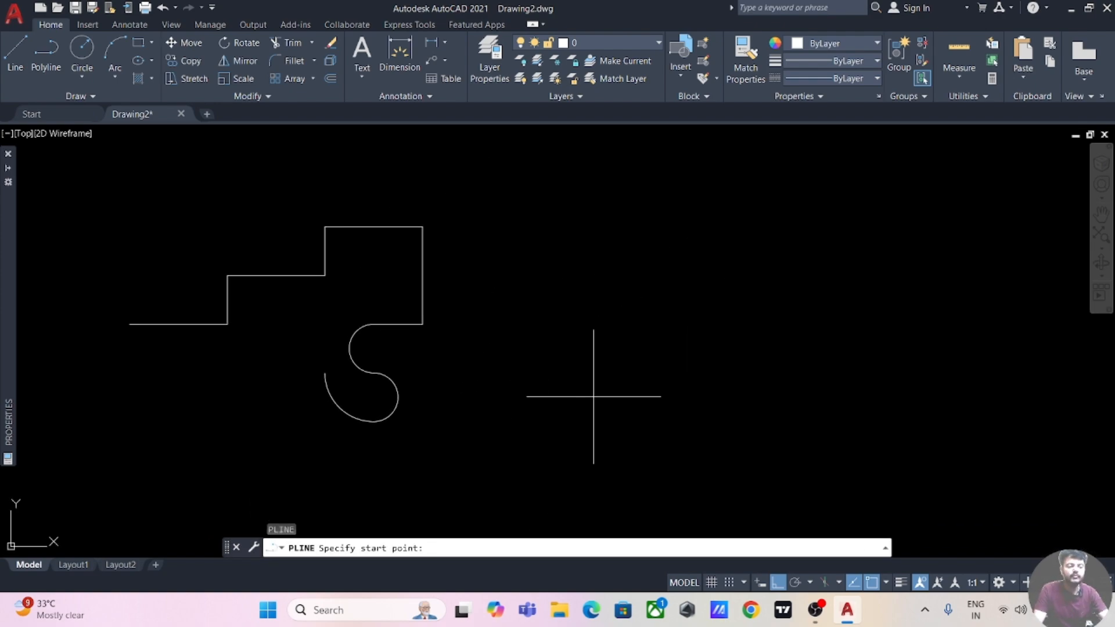
middle_drag(628, 360, 574, 391)
click(569, 360)
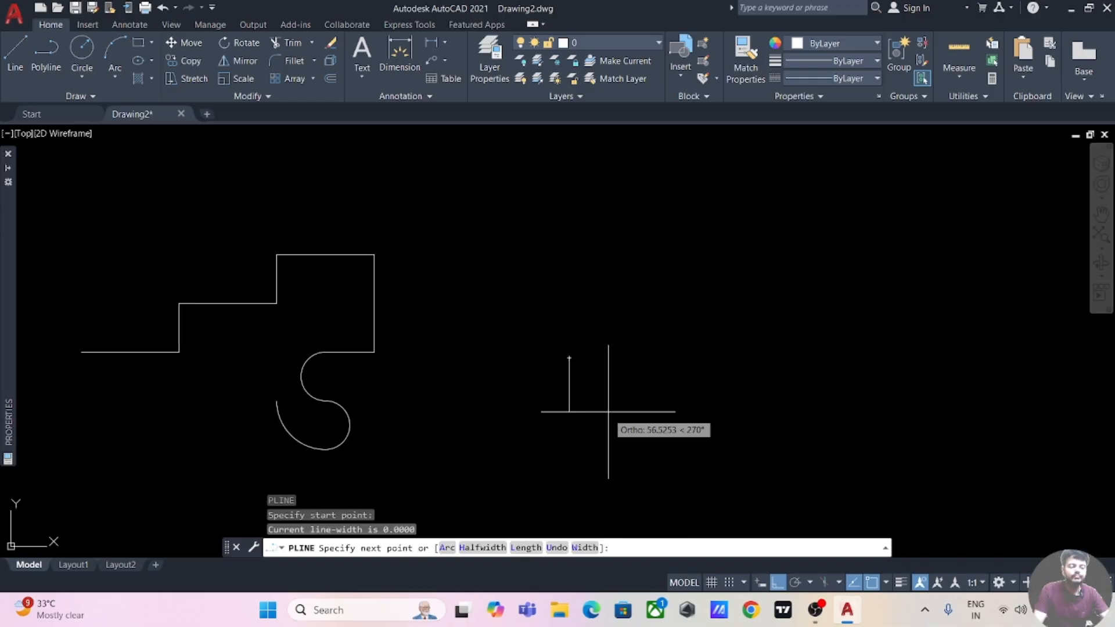
text(A)
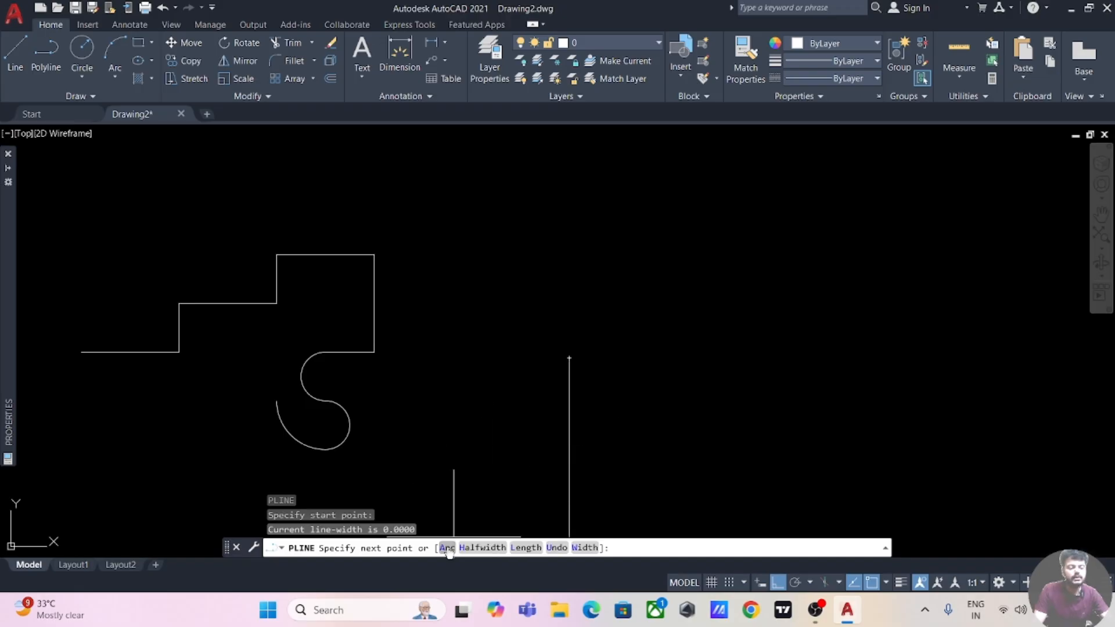
key(Return)
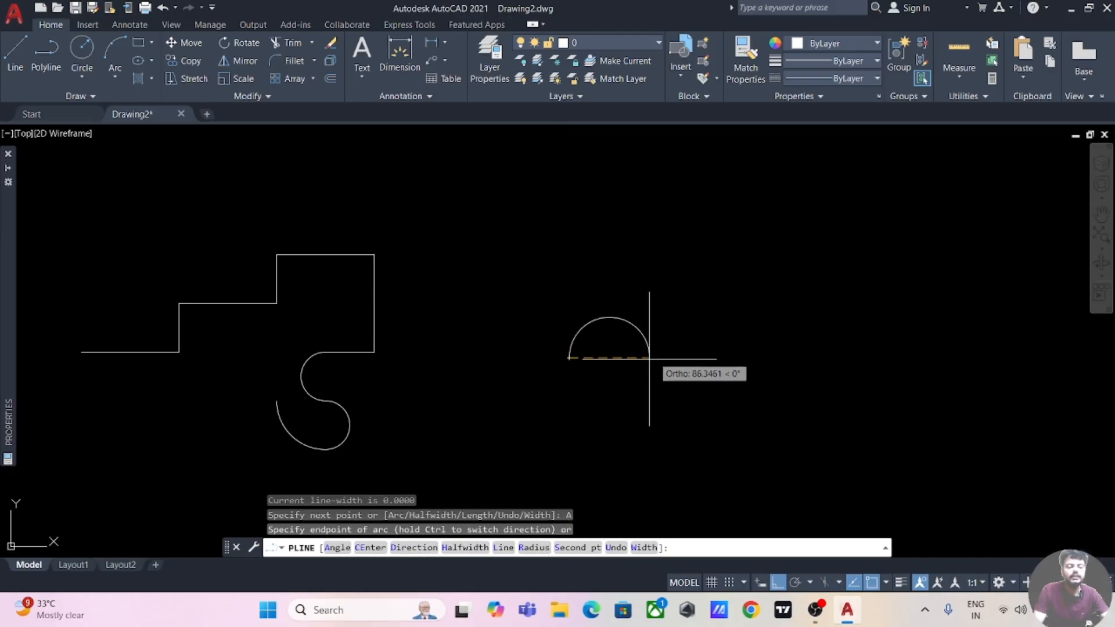
text(a)
key(Return)
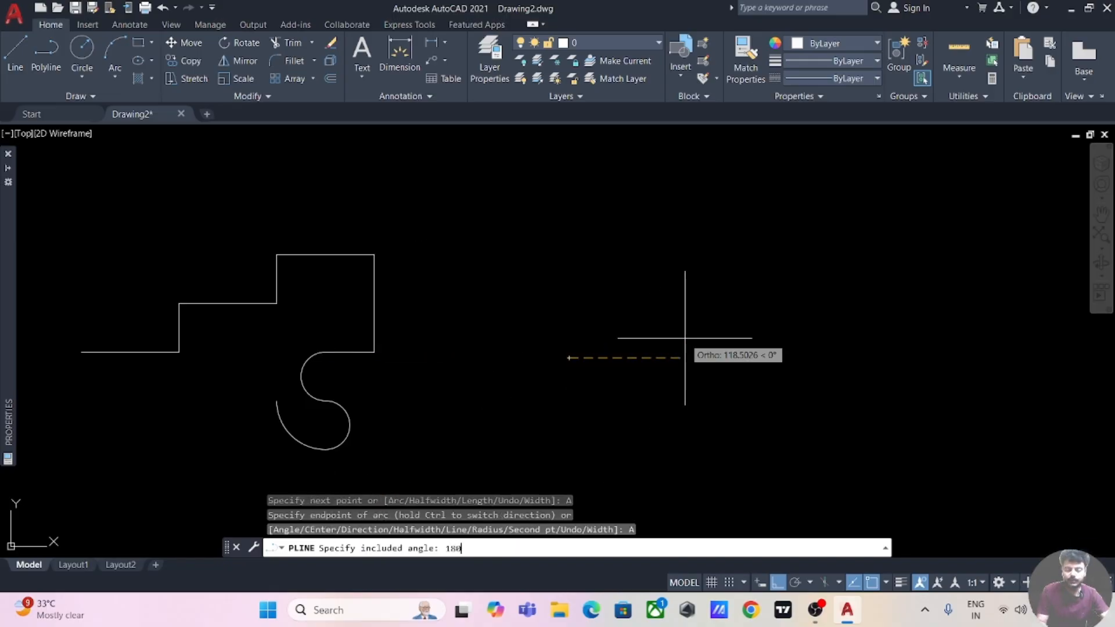
text(180)
key(Return)
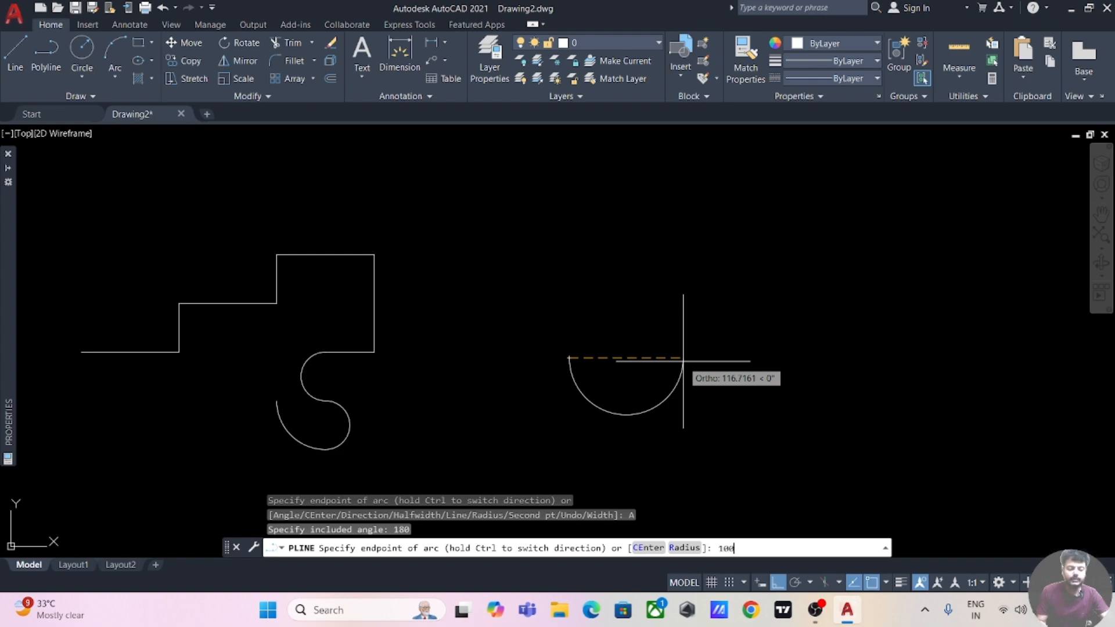
key(Return)
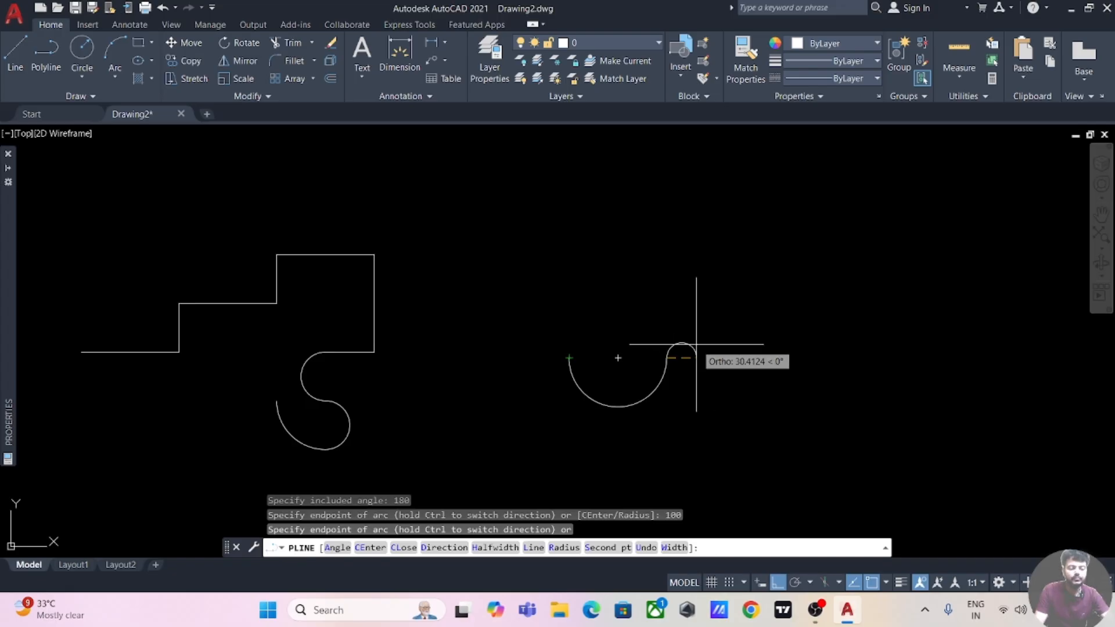
Add a line segment 100 units straight up, plus a counterclockwise arc centred on the semicircle's centre and ending directly below that centre.
click(540, 549)
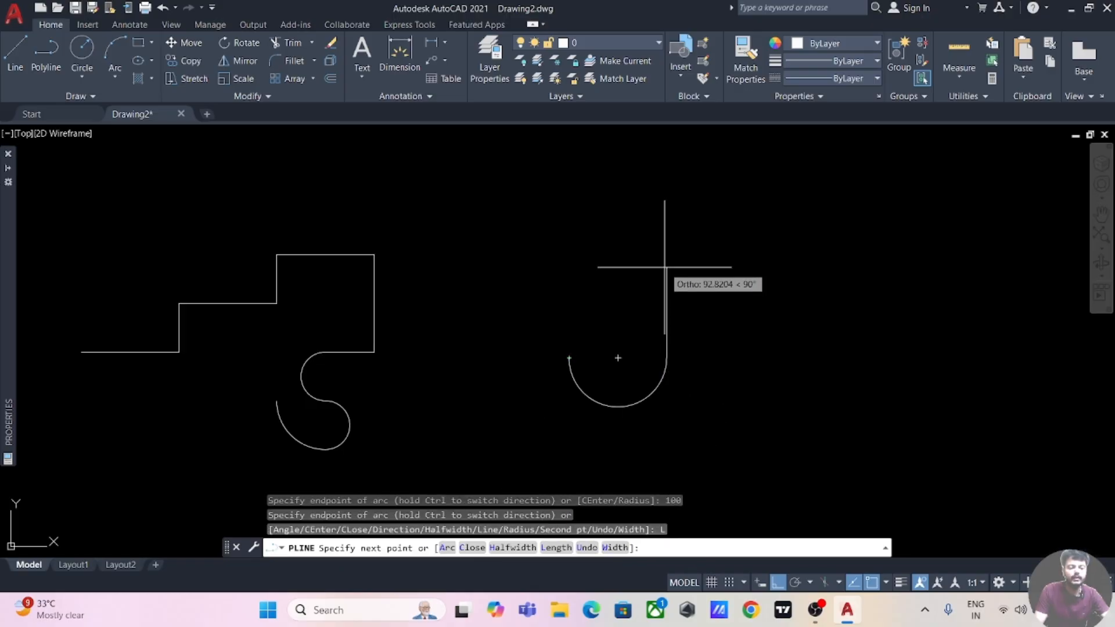
key(Return)
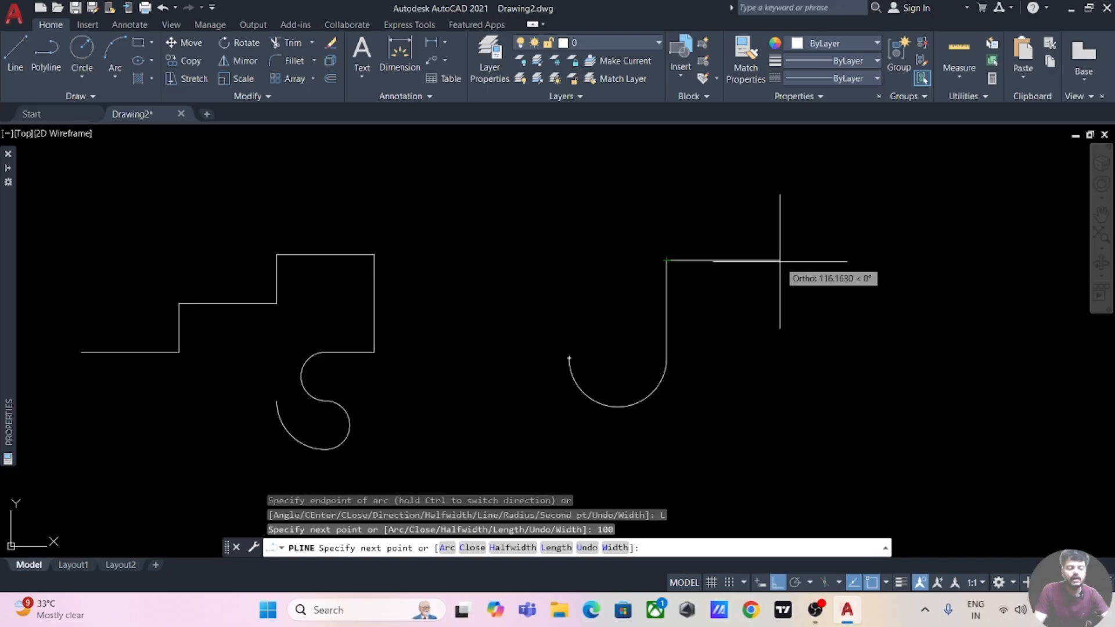
click(450, 548)
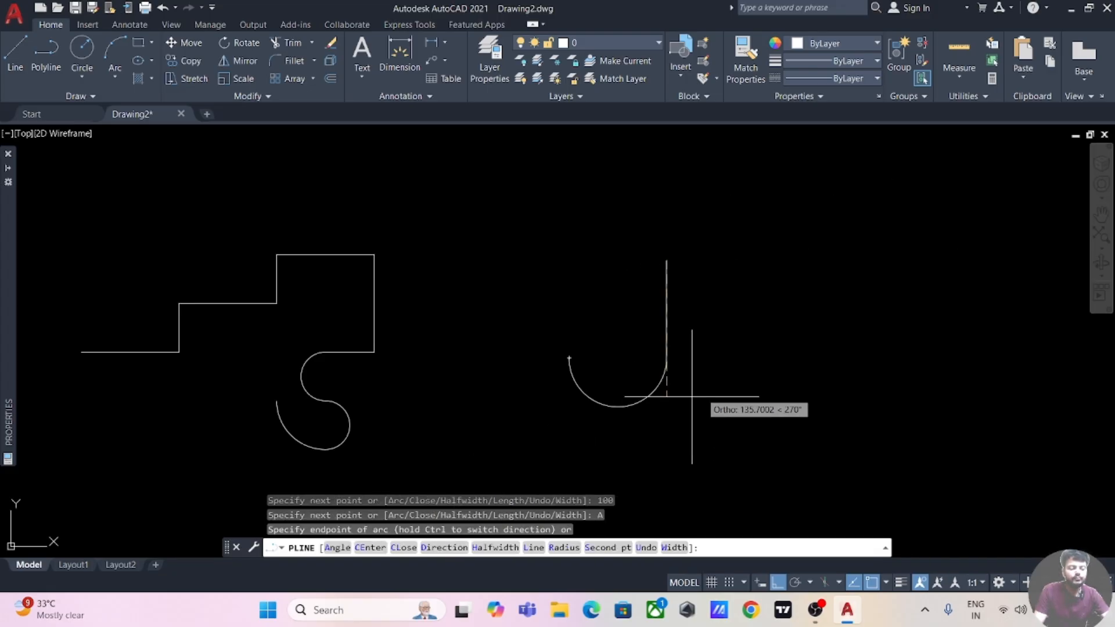
click(369, 548)
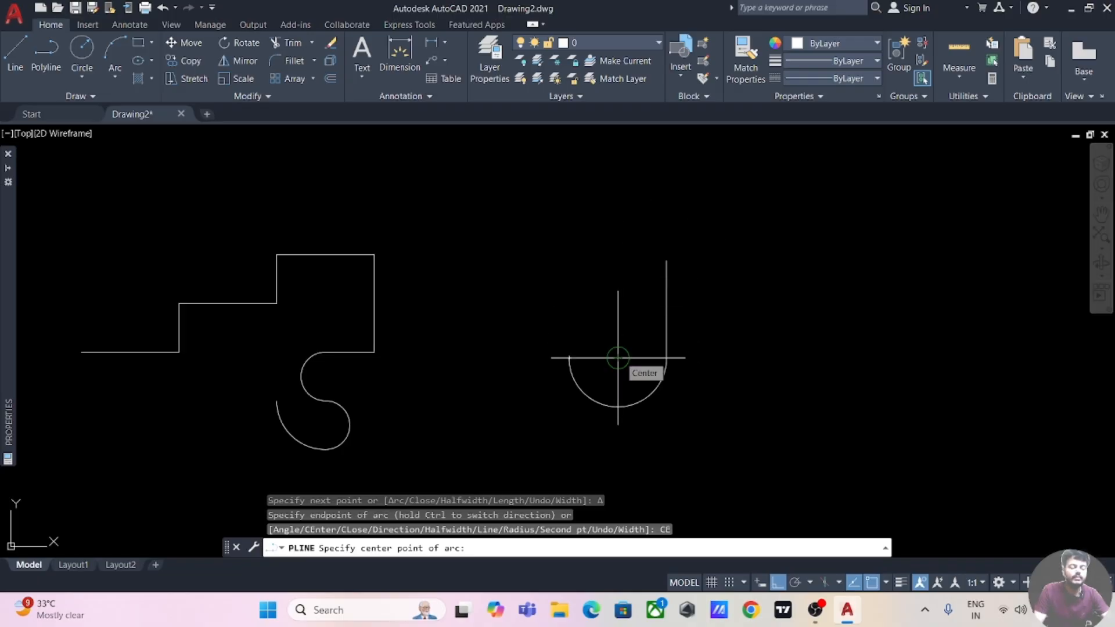
click(618, 358)
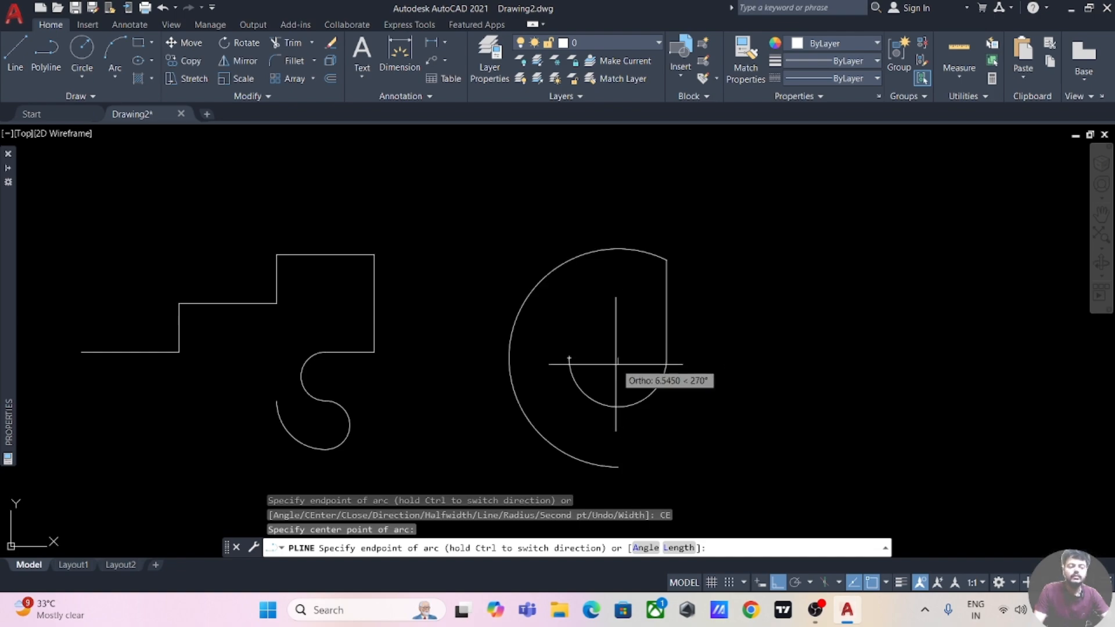
click(618, 466)
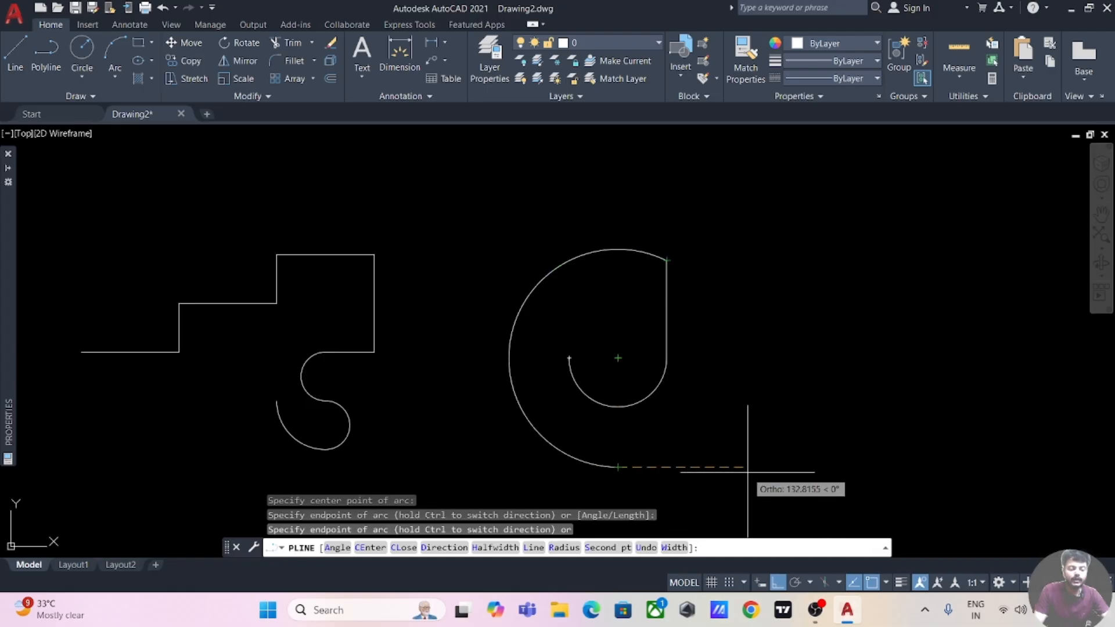
Add an arc with the Direction option, its start tangent pointing up to the centre and its endpoint 200 units right, and end the polyline.
click(453, 547)
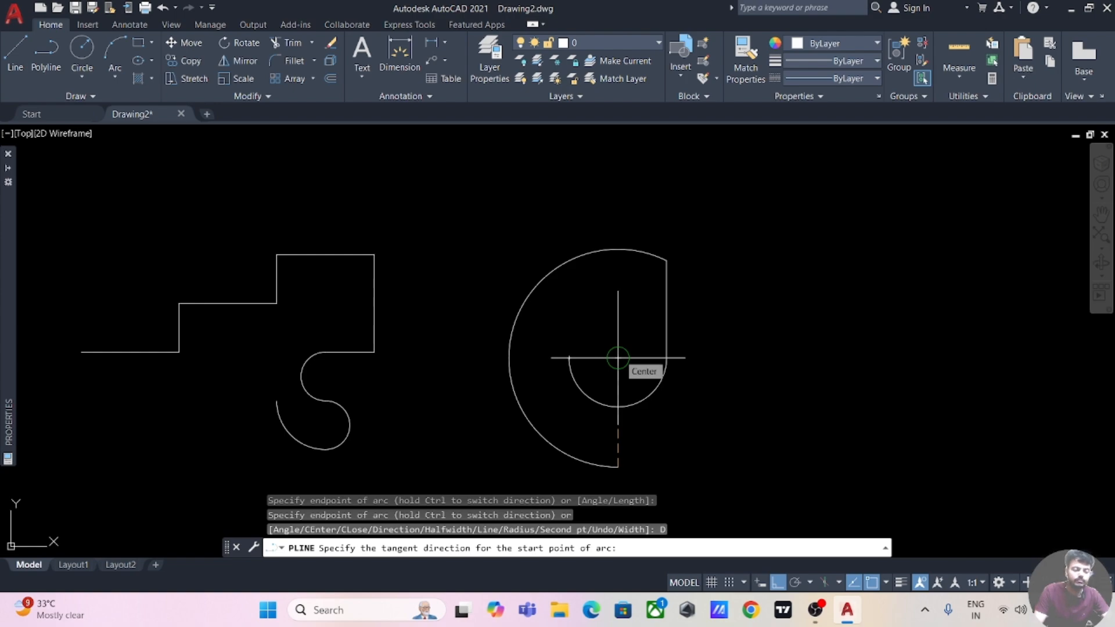
click(618, 358)
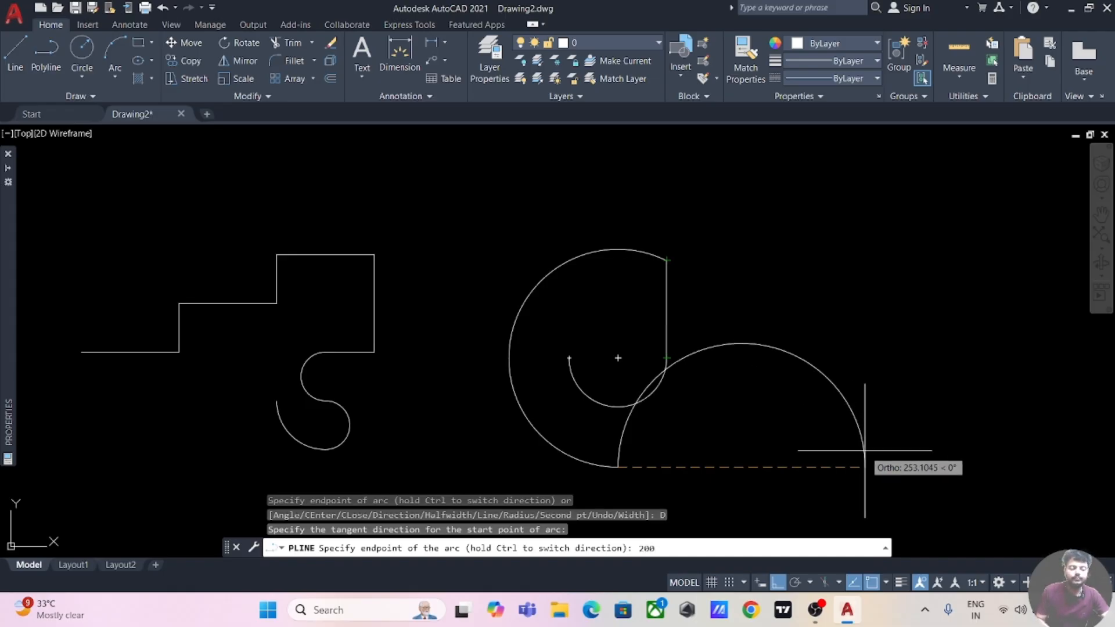
key(Return)
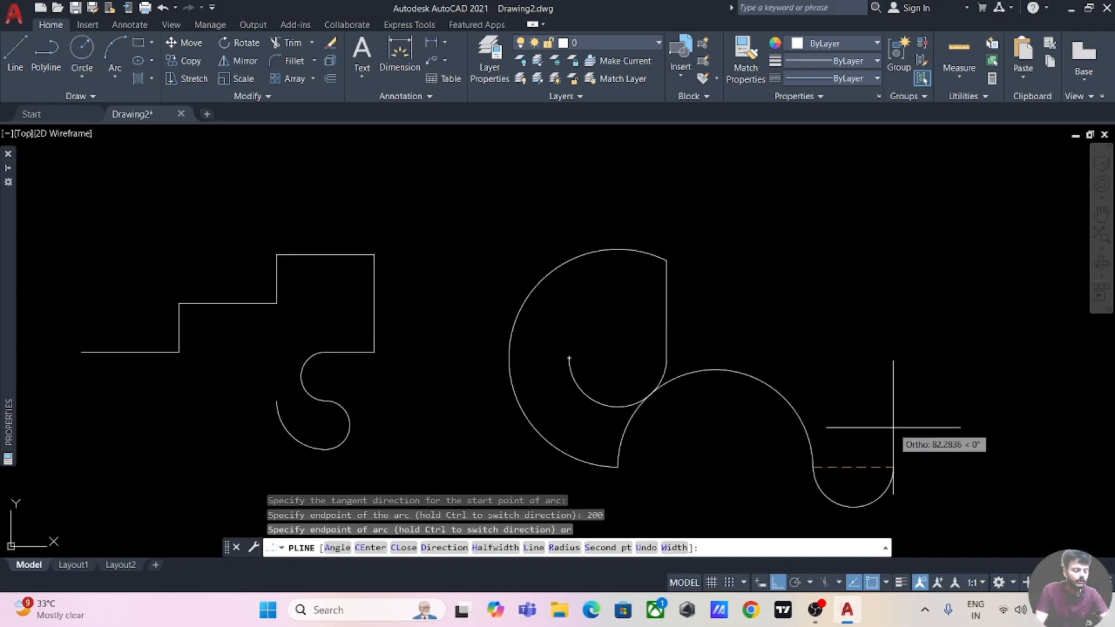
key(Escape)
Begin a third polyline to the right of the existing shapes and set its starting and ending widths to 100.
middle_drag(916, 388, 749, 370)
middle_drag(841, 359, 804, 355)
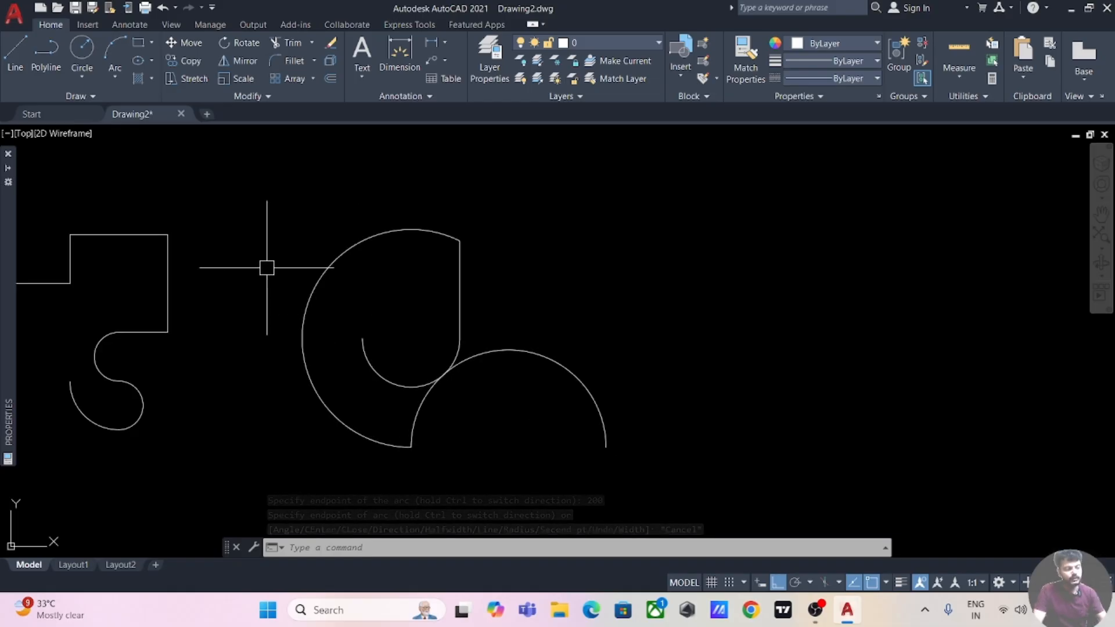
click(49, 63)
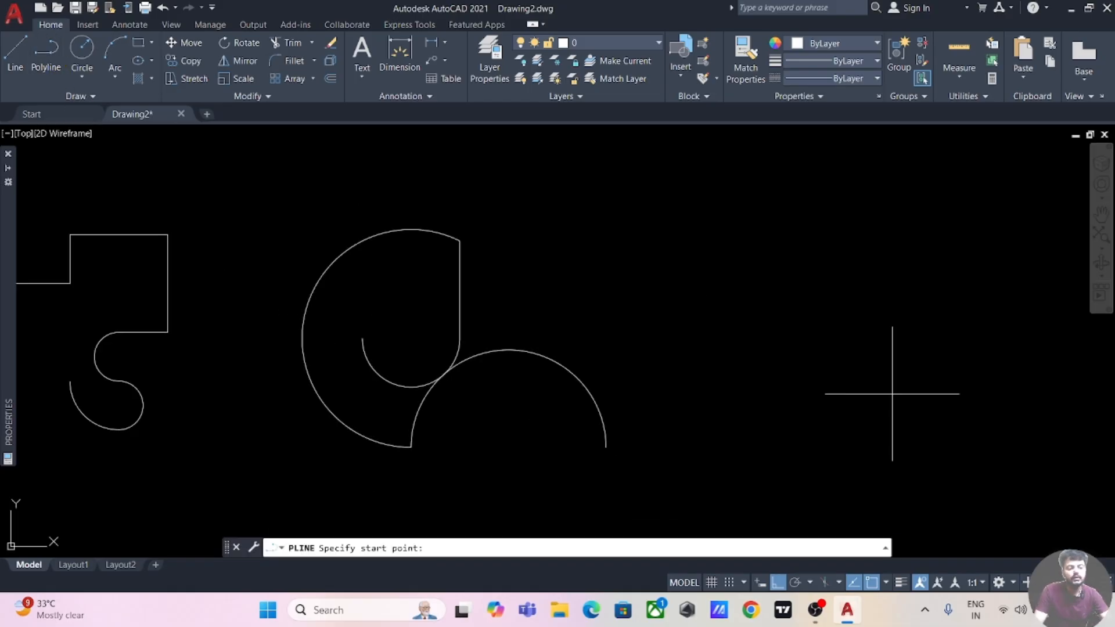
middle_drag(823, 405, 599, 388)
click(588, 419)
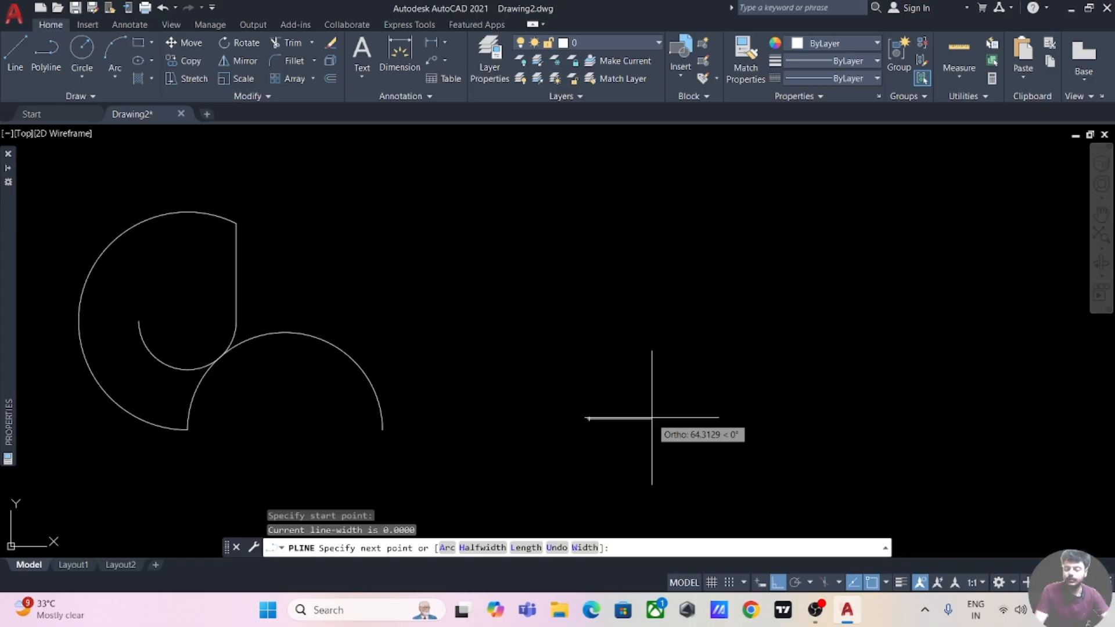
click(585, 548)
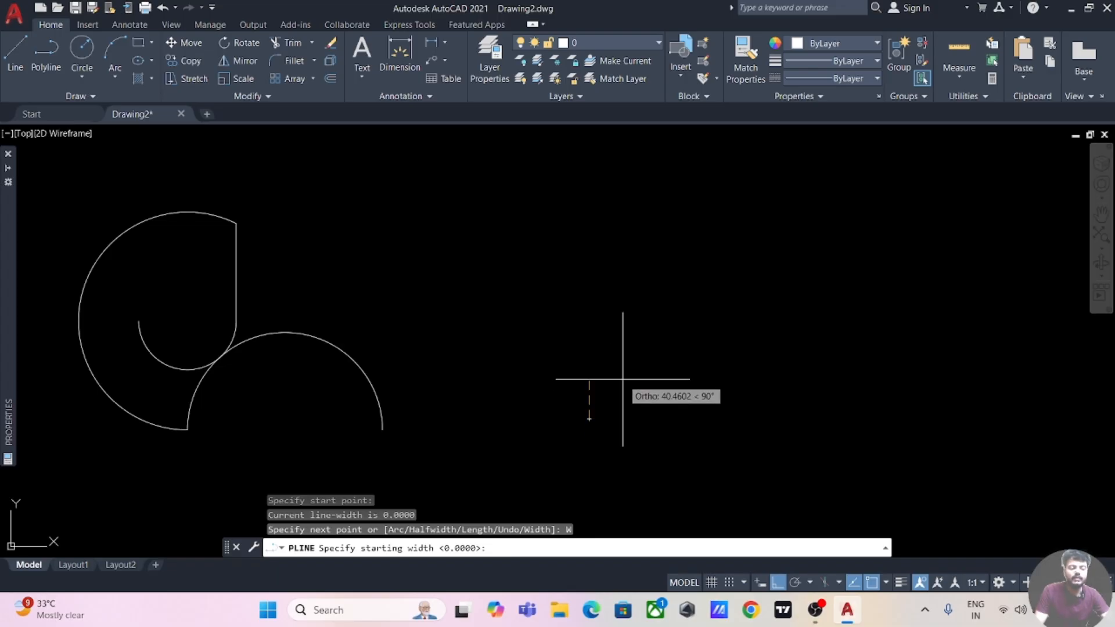
key(Return)
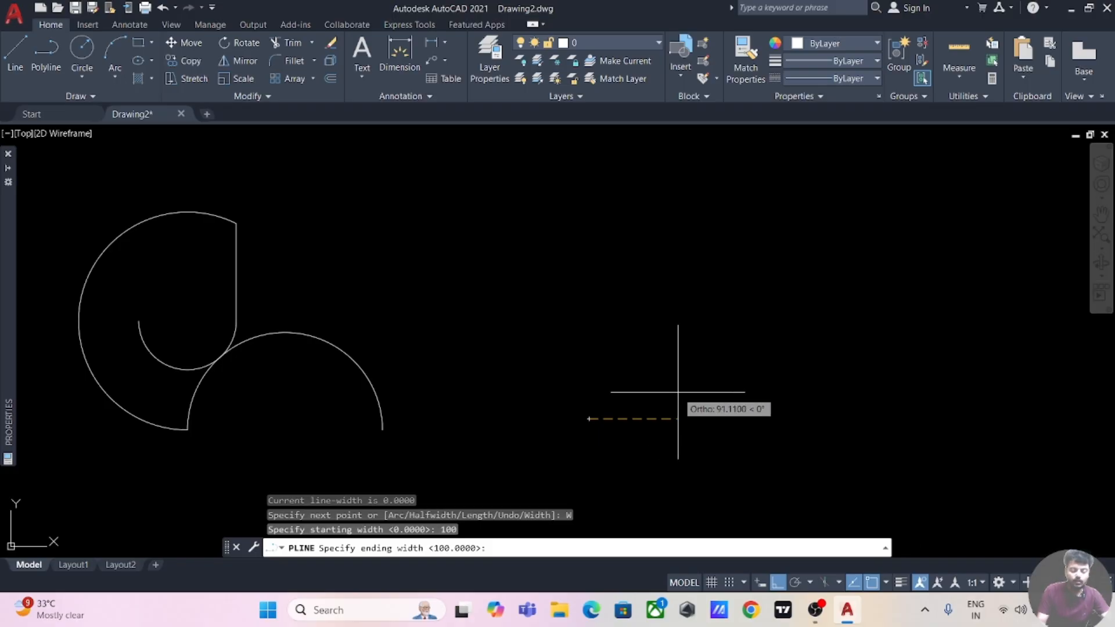
text(100)
key(Return)
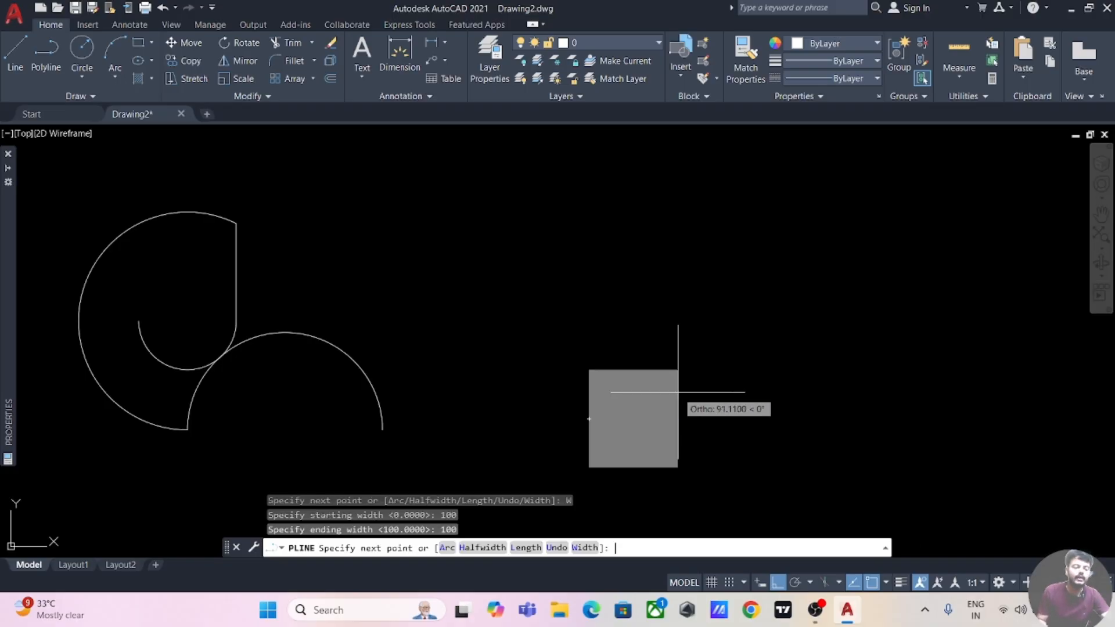
Draw a thick horizontal segment about 220 units to the right and continue it another 100 units in the same direction.
mouse_move(777, 412)
middle_down()
mouse_move(562, 411)
mouse_move(536, 390)
middle_up()
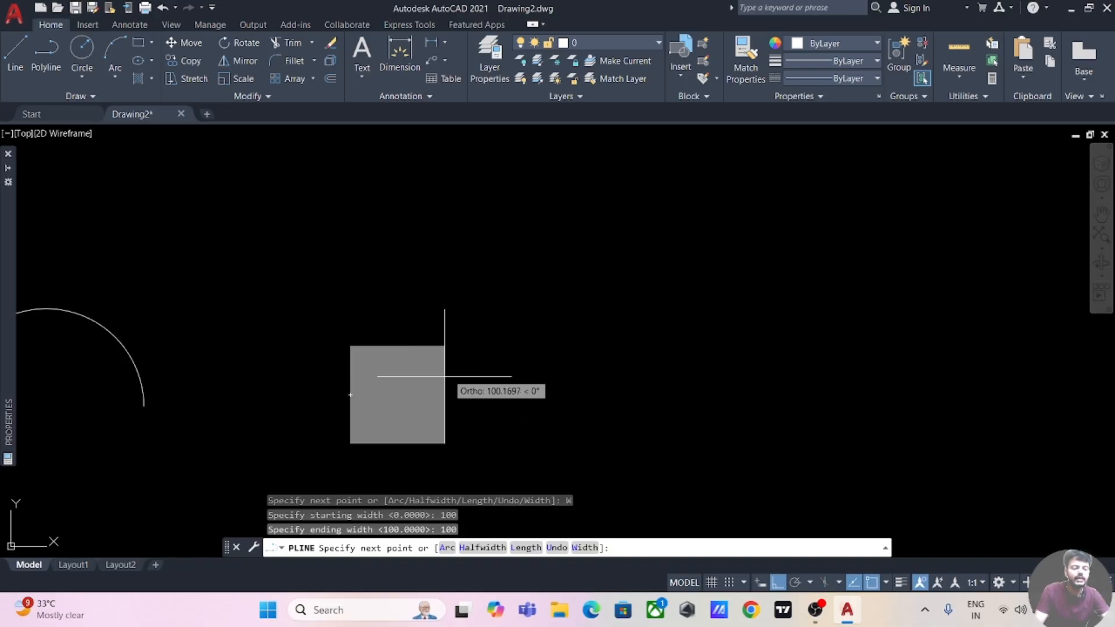
click(567, 389)
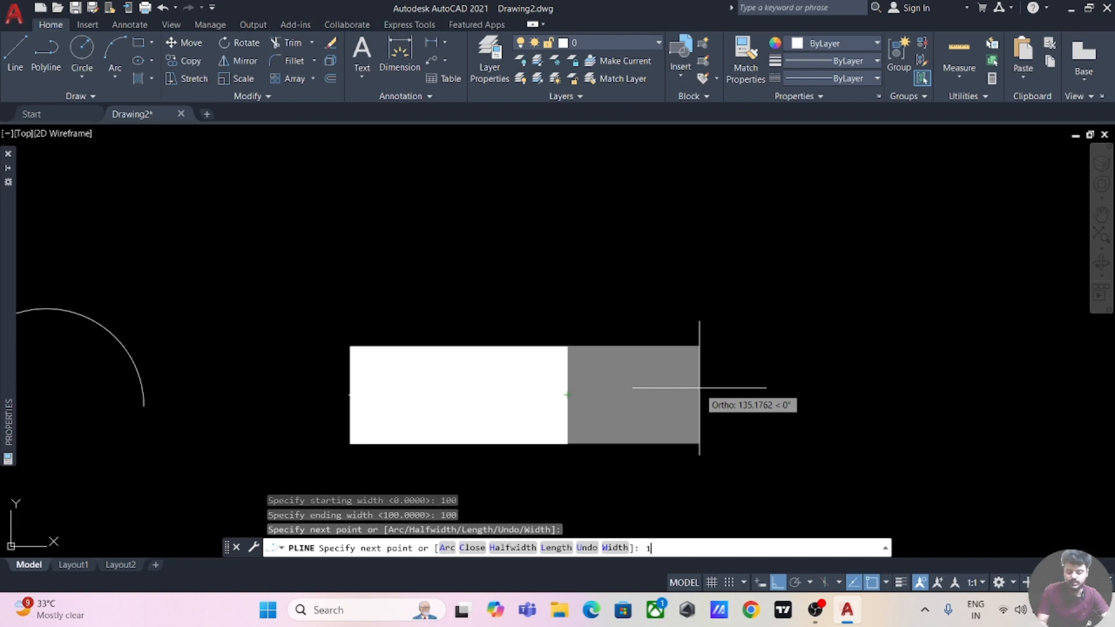
key(Return)
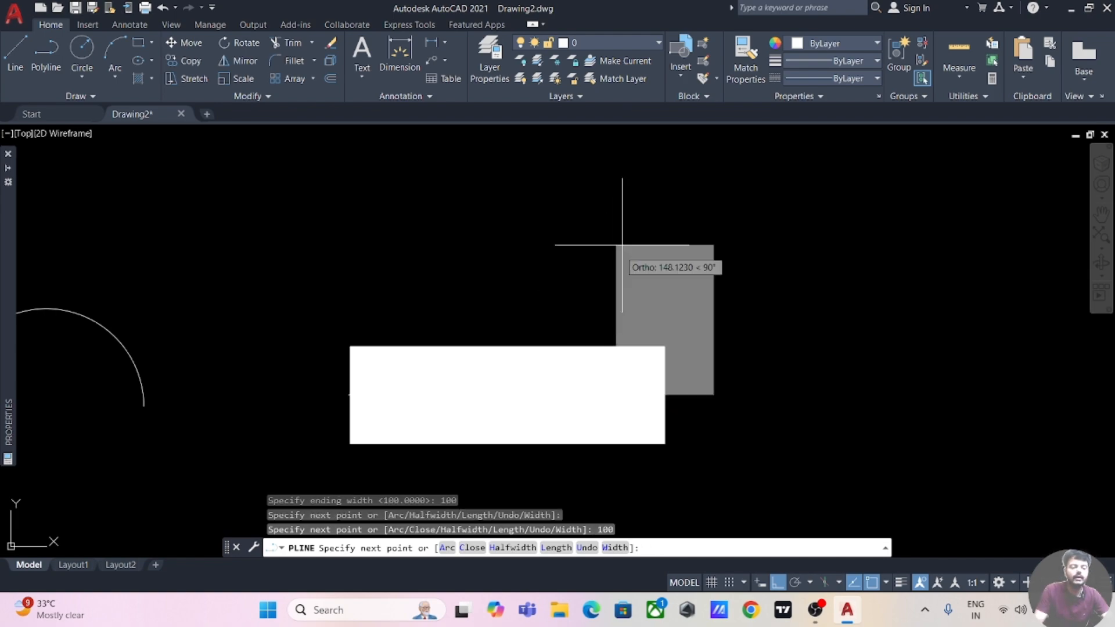
Add thick segments 100 and 200 units straight up, plus one 100 units to the right, and end the polyline.
text(100)
key(Return)
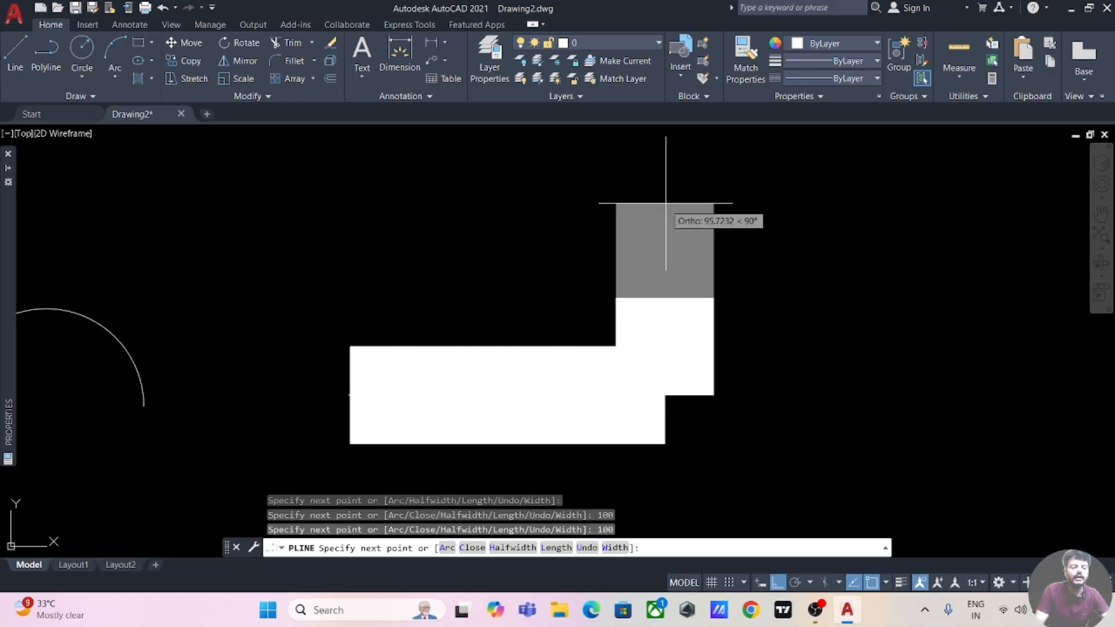
key(Return)
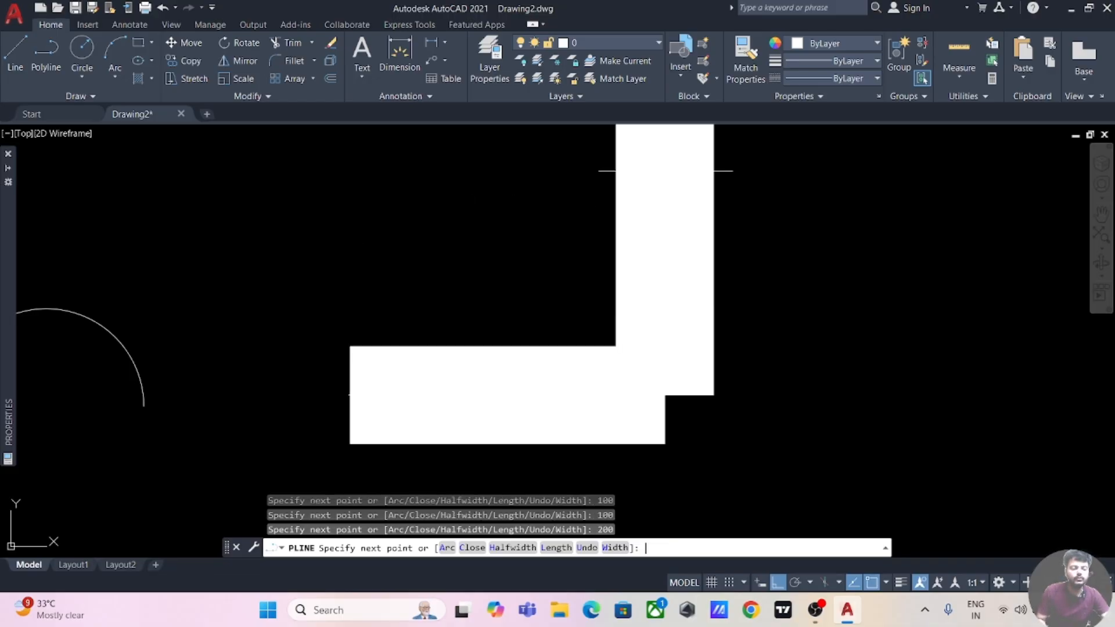
scroll(665, 171, down, 5)
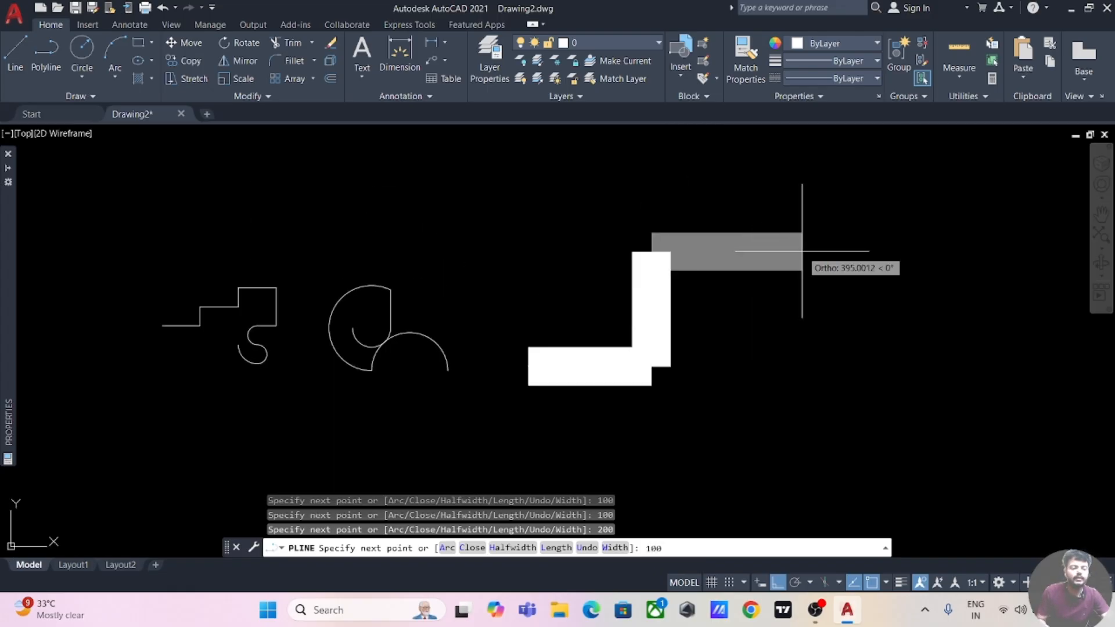
key(Return)
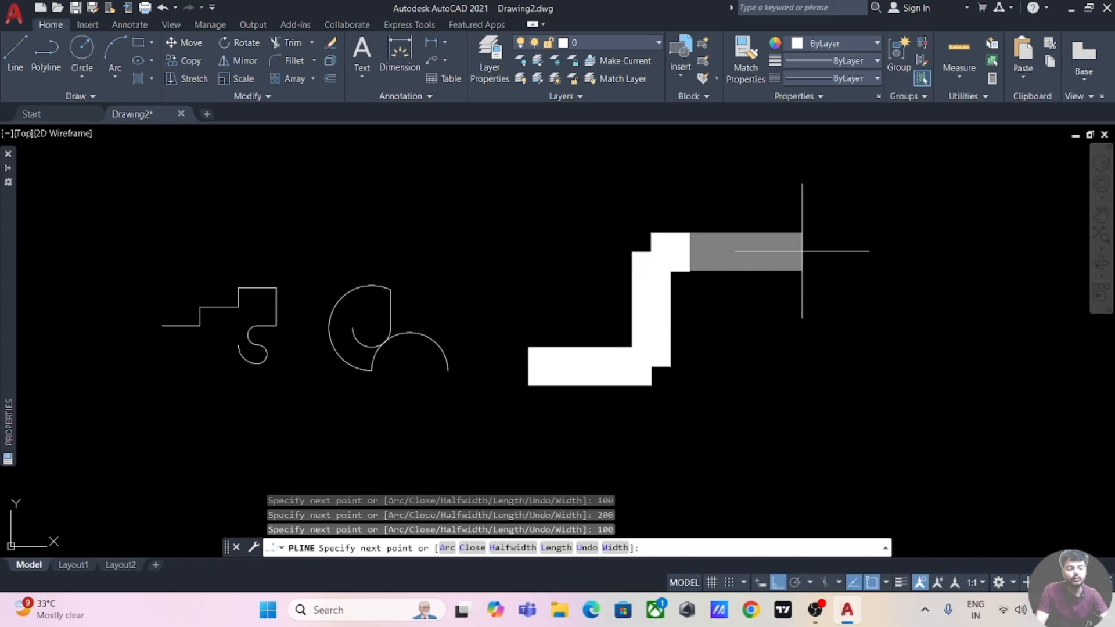
key(Escape)
Draw a separate polyline right of the thick stepped shape with starting and ending half-widths of 100 and one segment 200 units to the right.
mouse_move(771, 346)
middle_down()
mouse_move(679, 328)
mouse_move(613, 371)
middle_up()
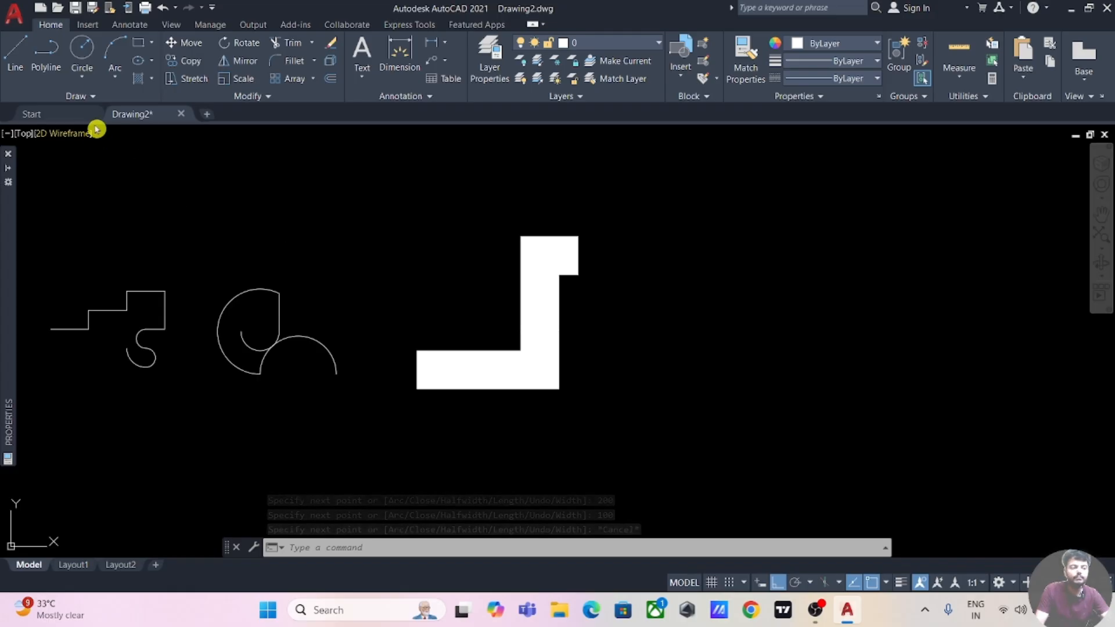
click(45, 55)
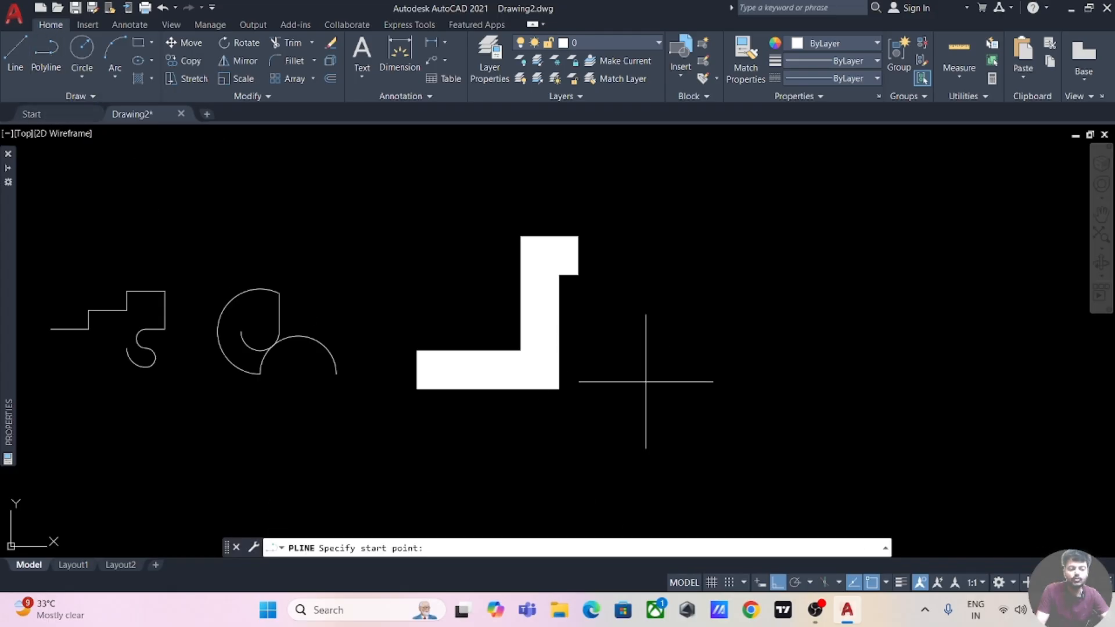
click(663, 370)
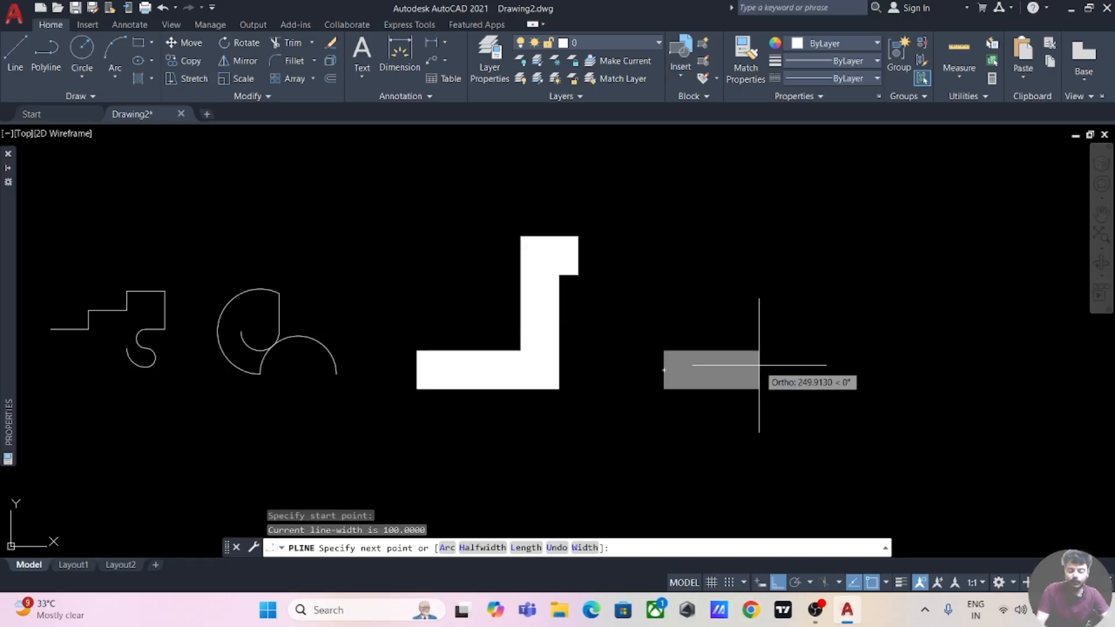
text(10)
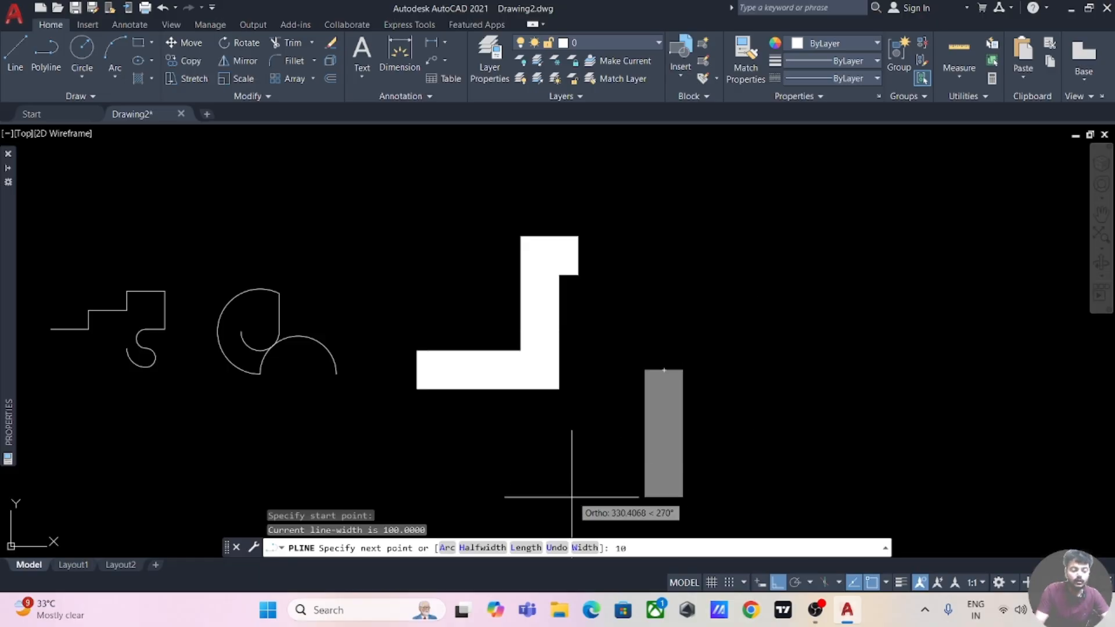
key(BackSpace)
key(BackSpace)
text(h)
key(Return)
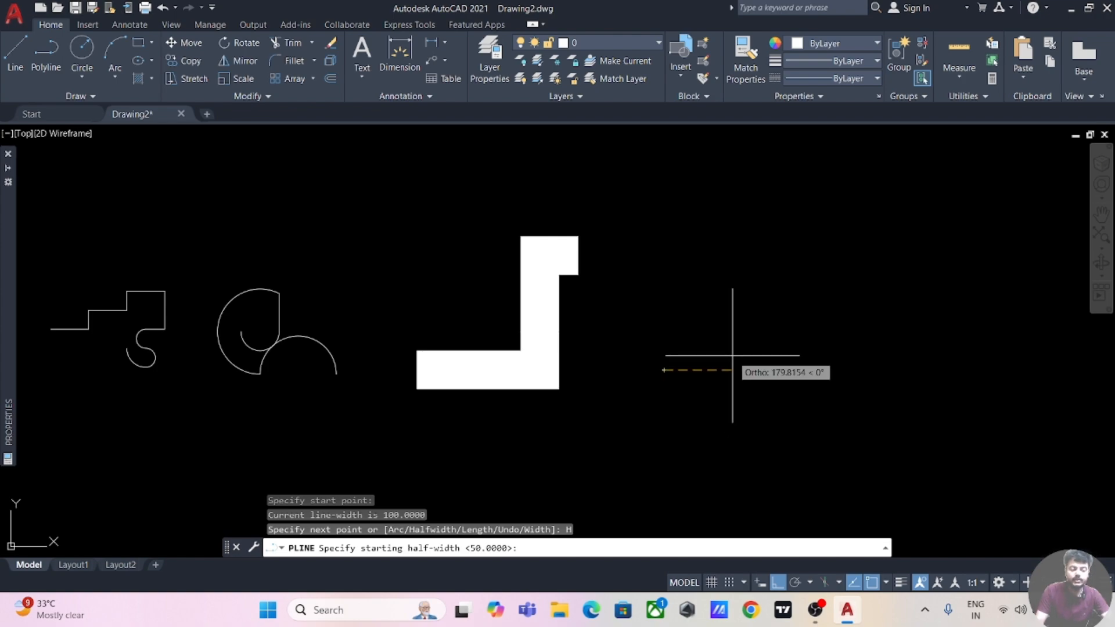
key(Return)
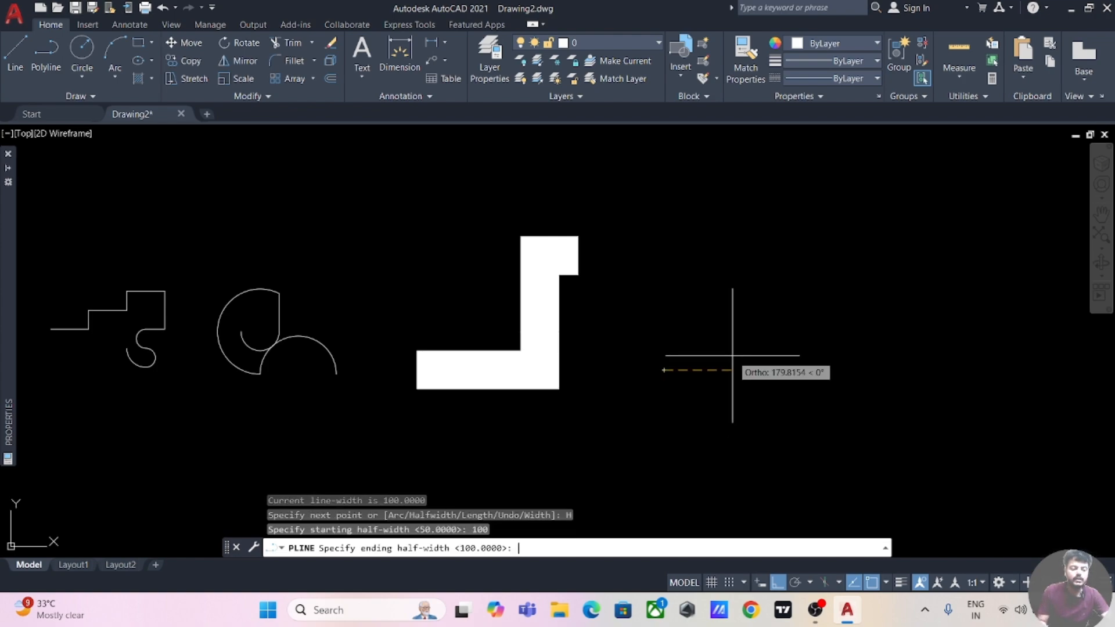
text(100)
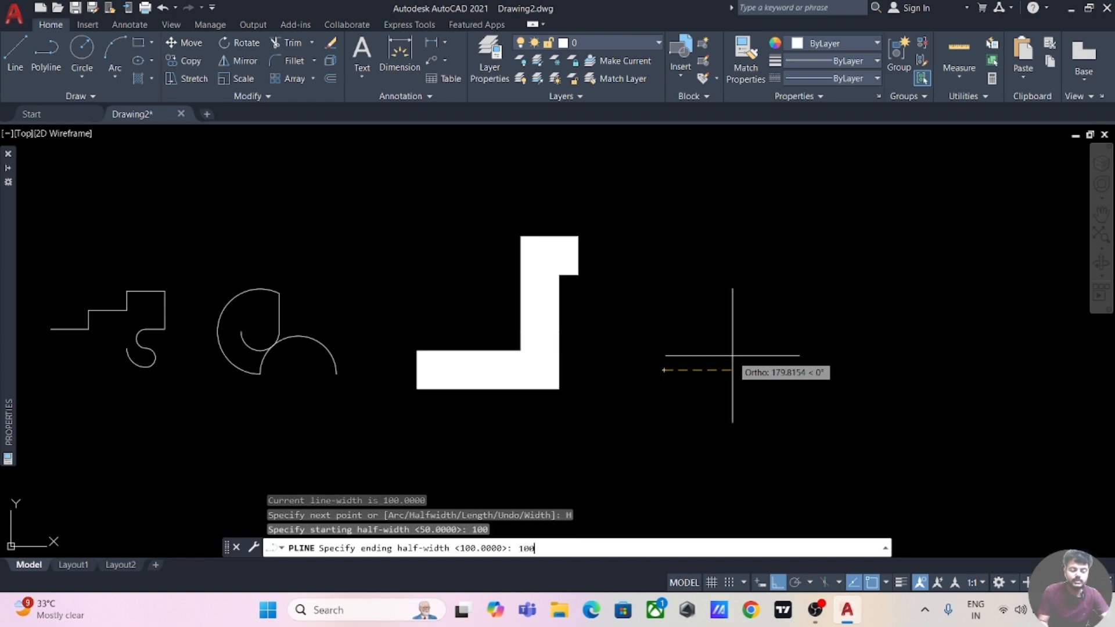
key(Return)
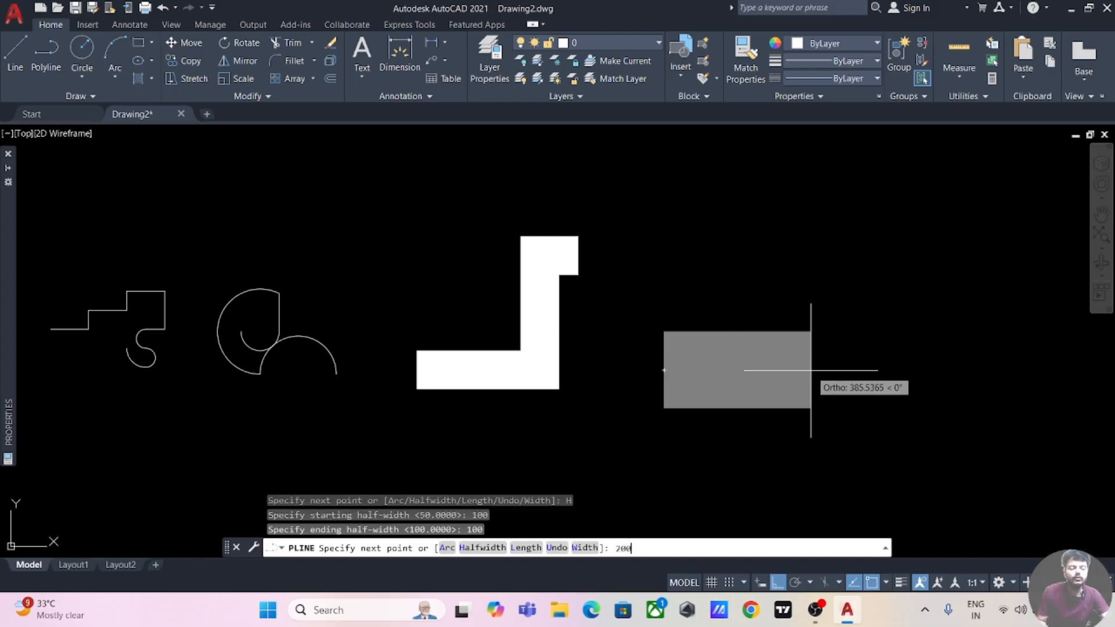
key(Return)
key(Escape)
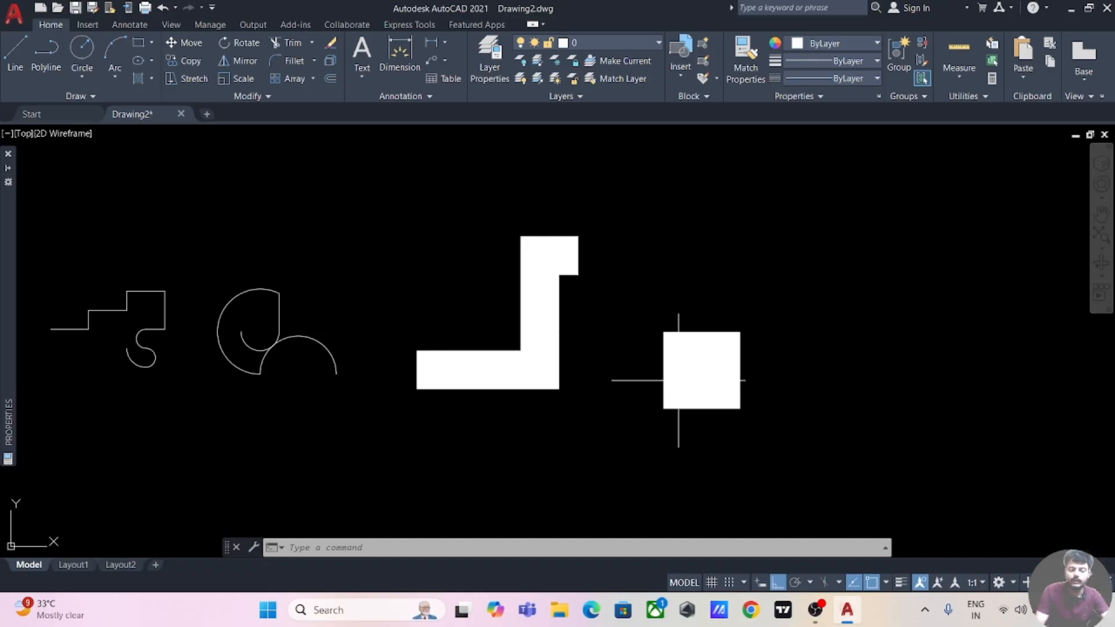
Begin a new polyline to the right of the thick square, with starting width 0 and ending width 100.
middle_drag(804, 366, 576, 373)
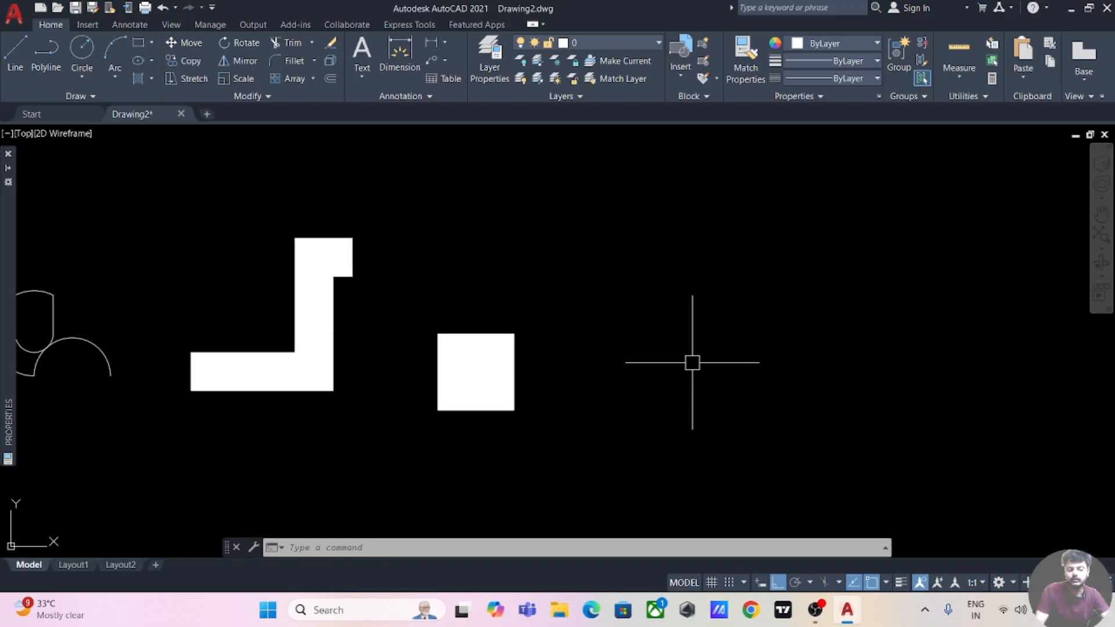
middle_drag(692, 362, 464, 368)
scroll(609, 373, down, 2)
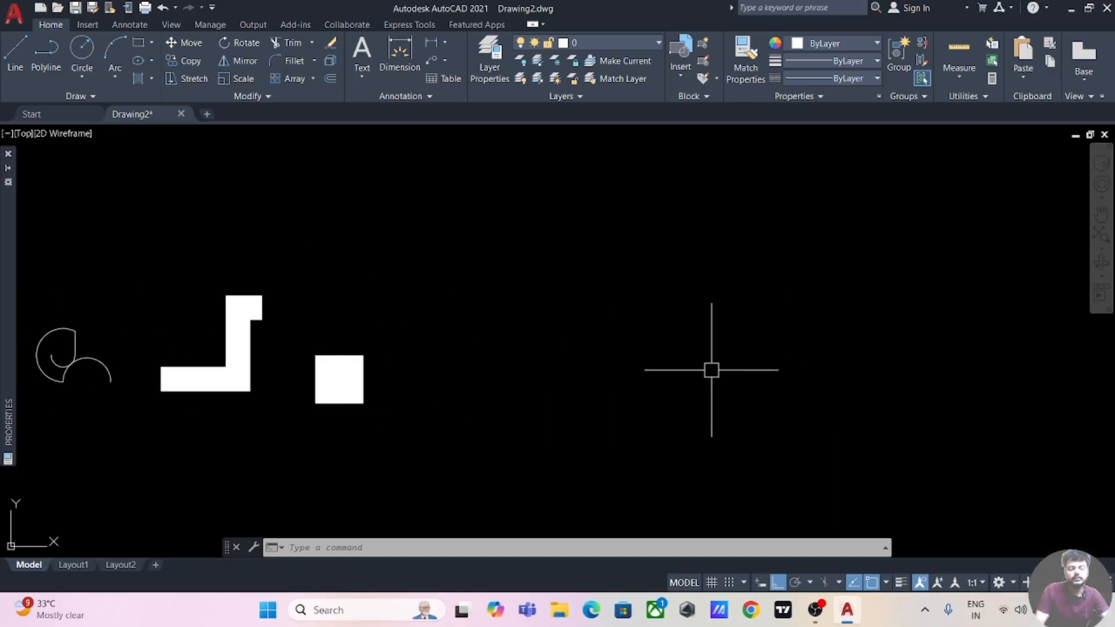
middle_drag(711, 370, 636, 375)
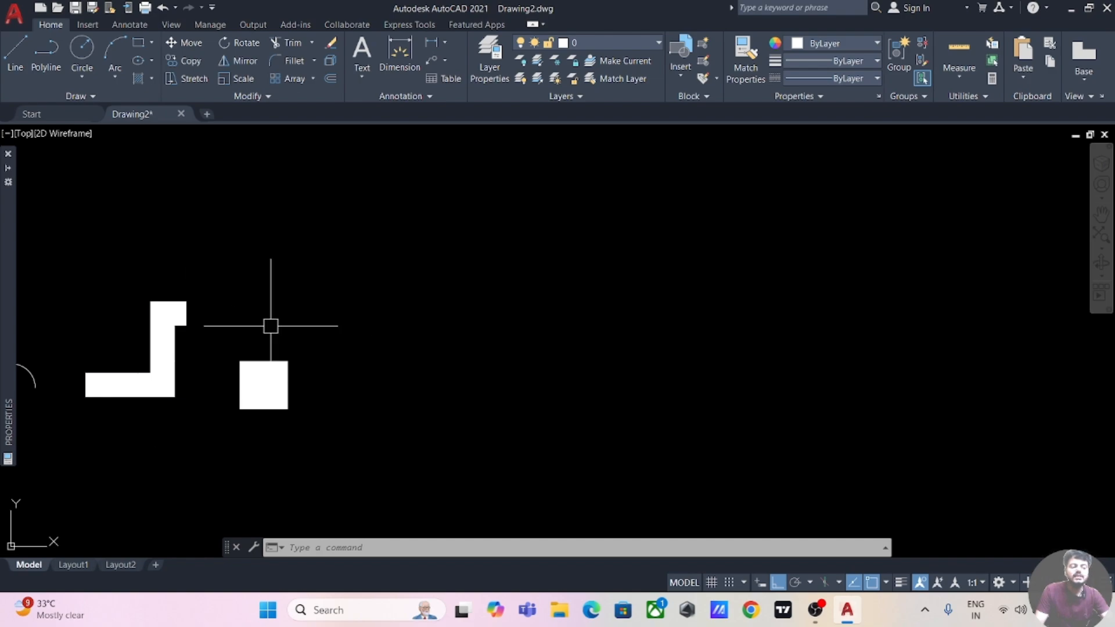
middle_drag(530, 349, 482, 333)
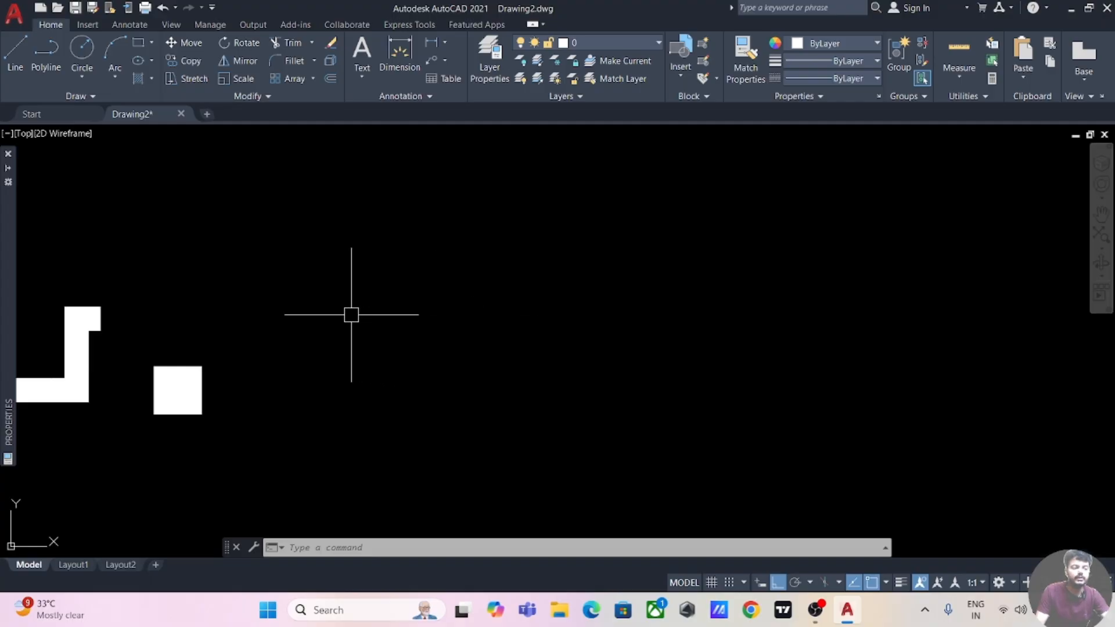
click(46, 51)
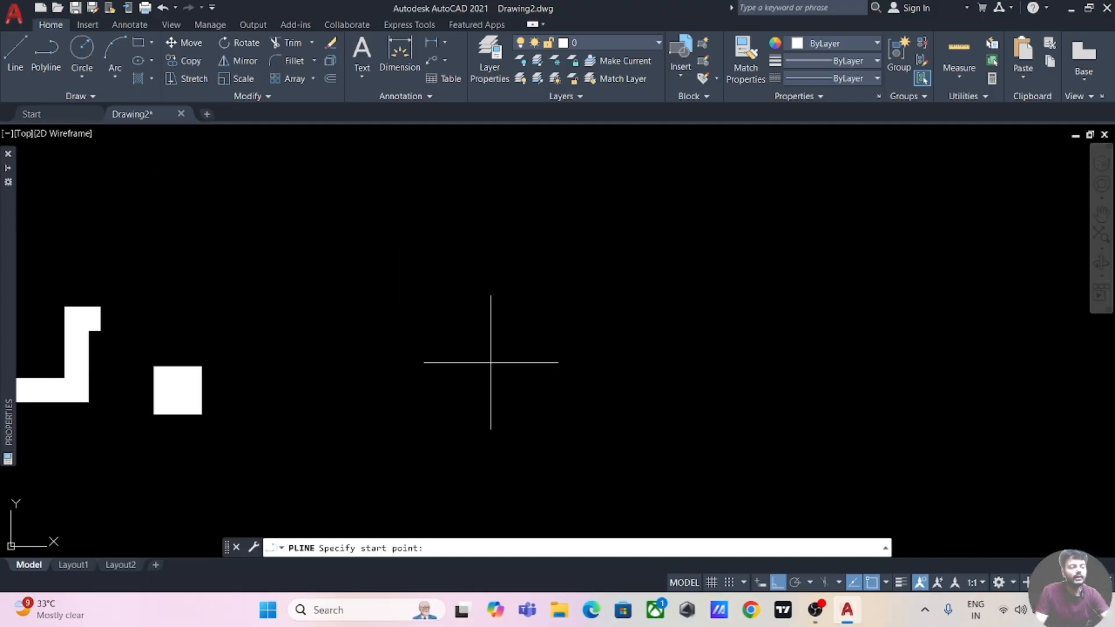
click(491, 352)
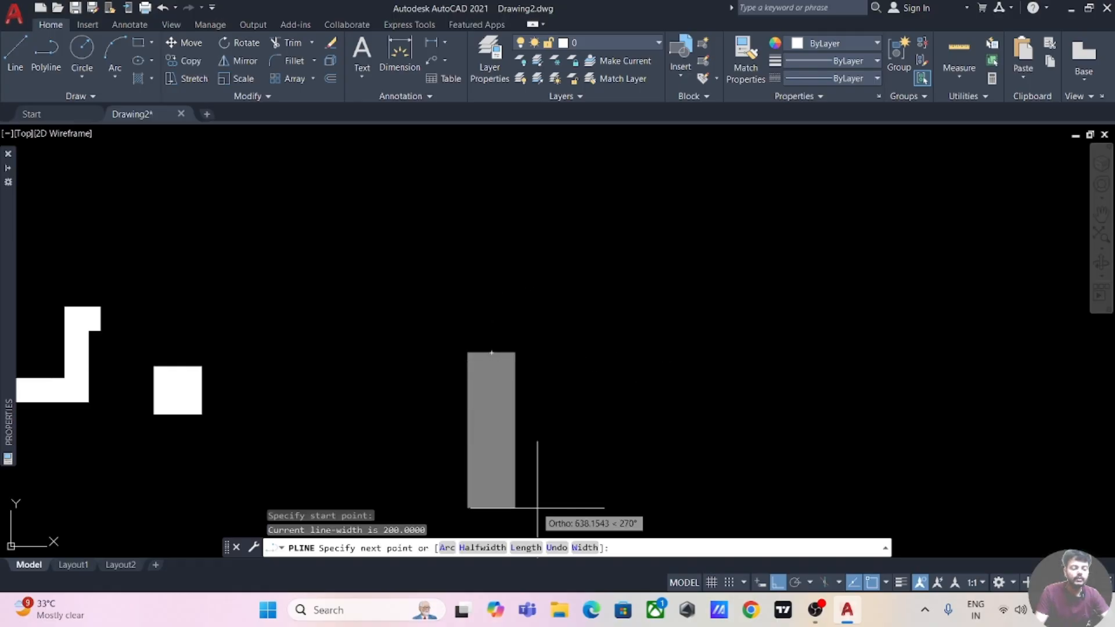
click(577, 547)
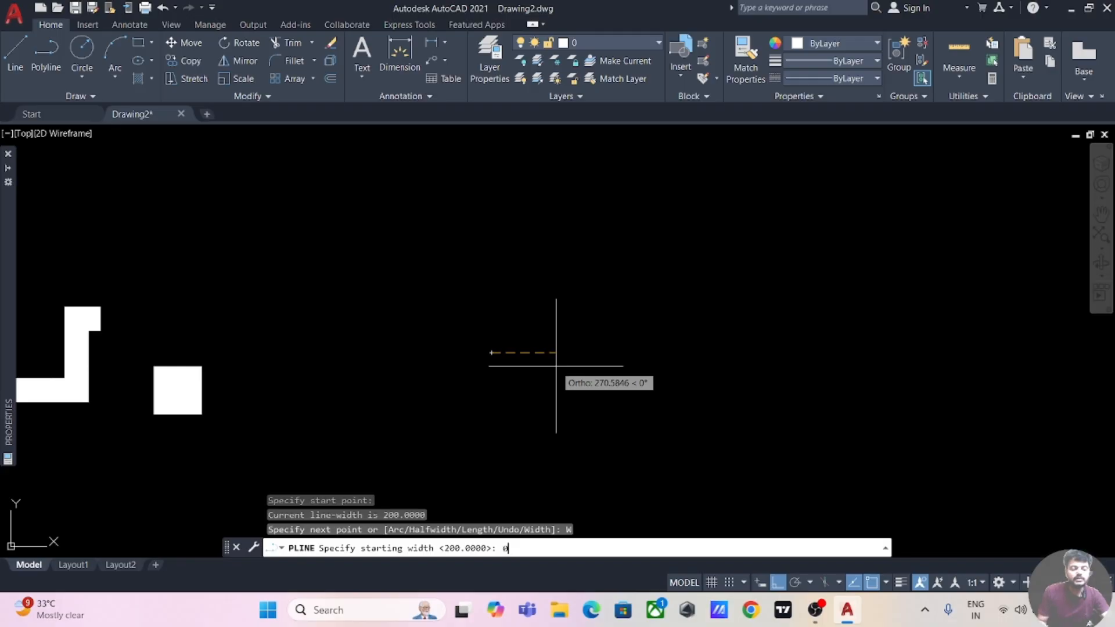
key(Return)
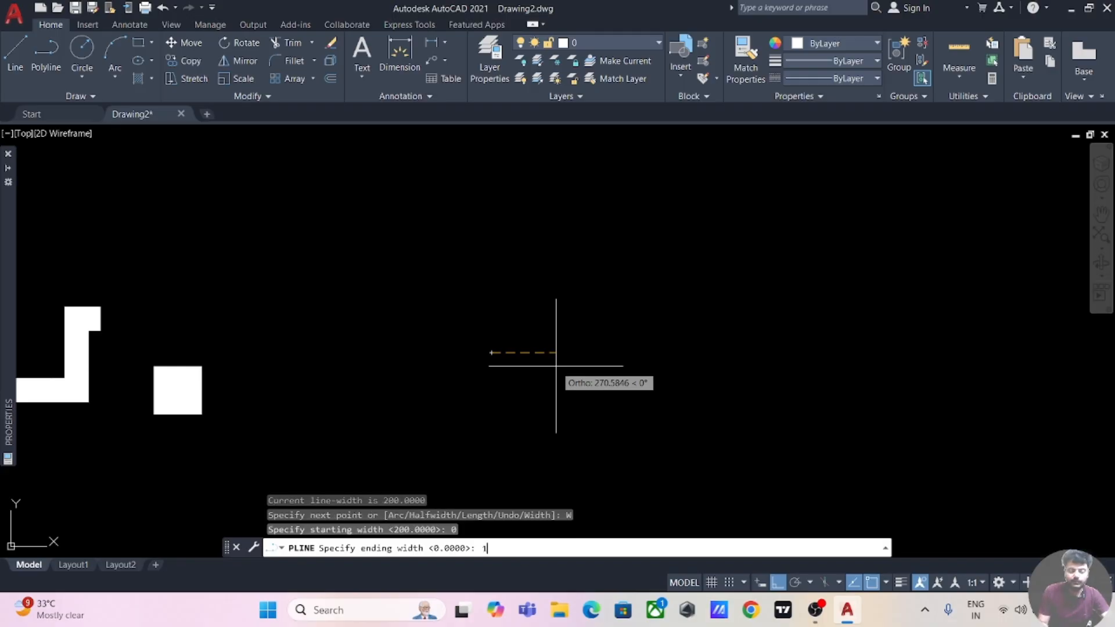
key(Return)
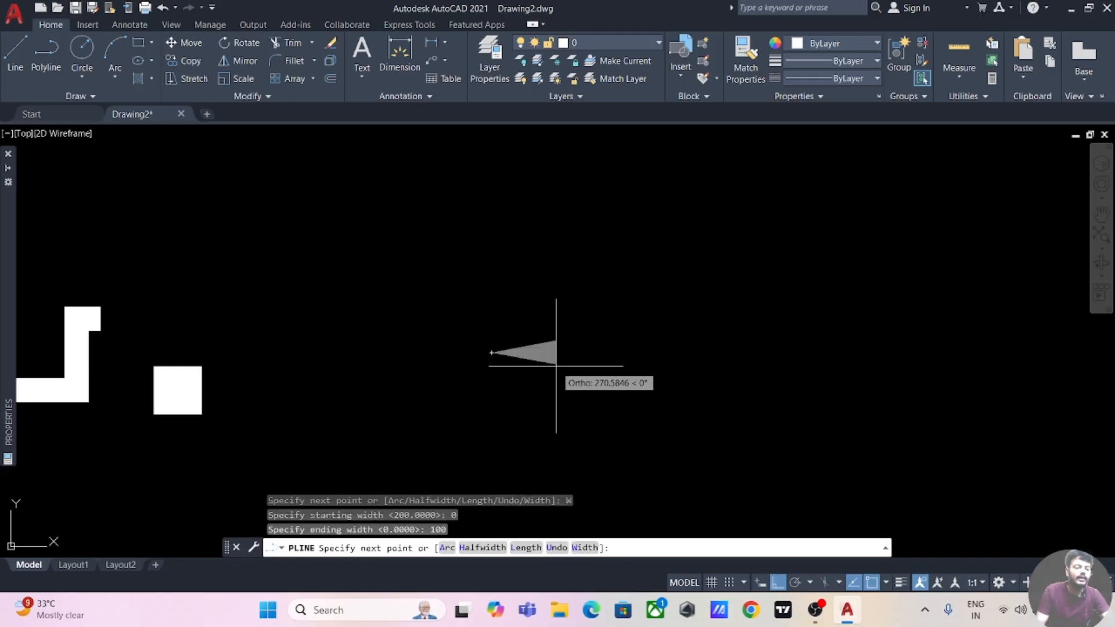
Draw the tapered segment 200 units to the right and end the polyline.
scroll(556, 366, up, 6)
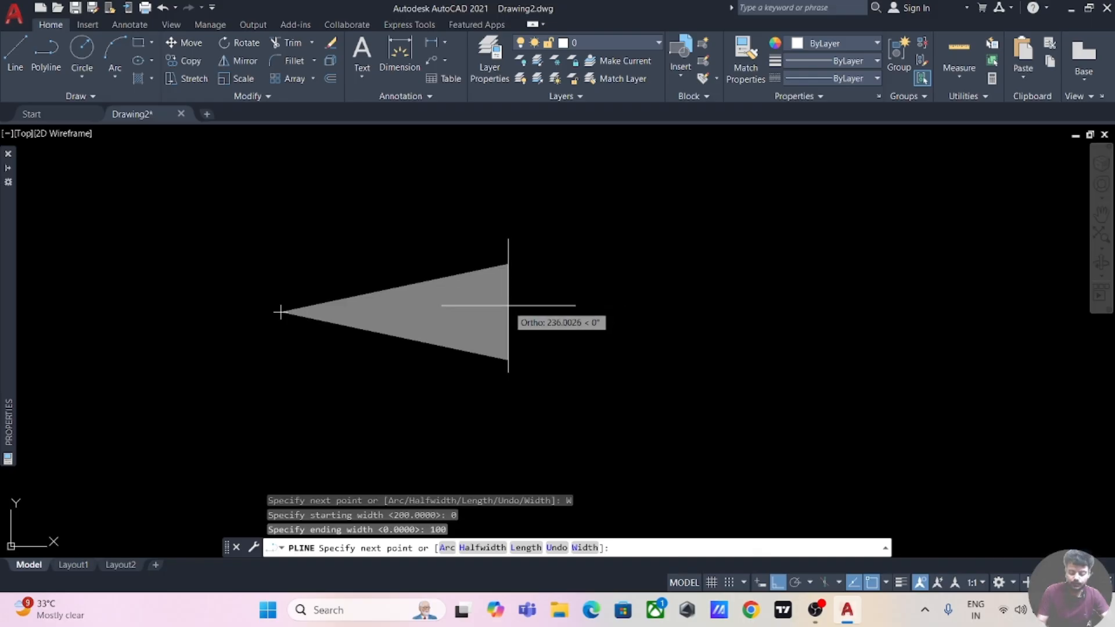
key(Return)
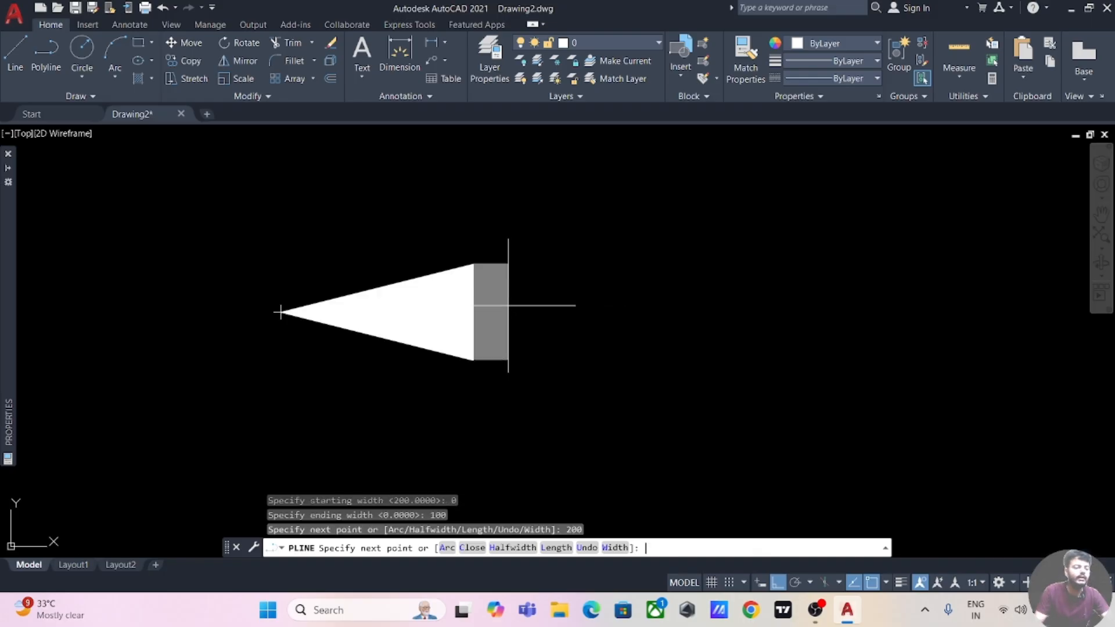
key(Escape)
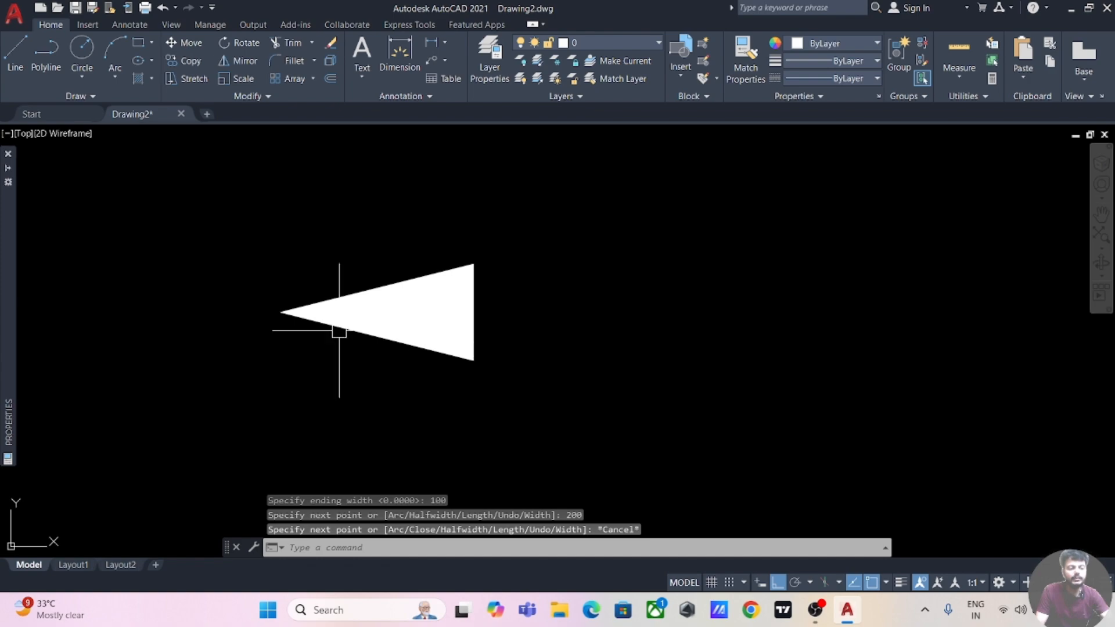
scroll(512, 336, down, 5)
scroll(513, 335, up, 5)
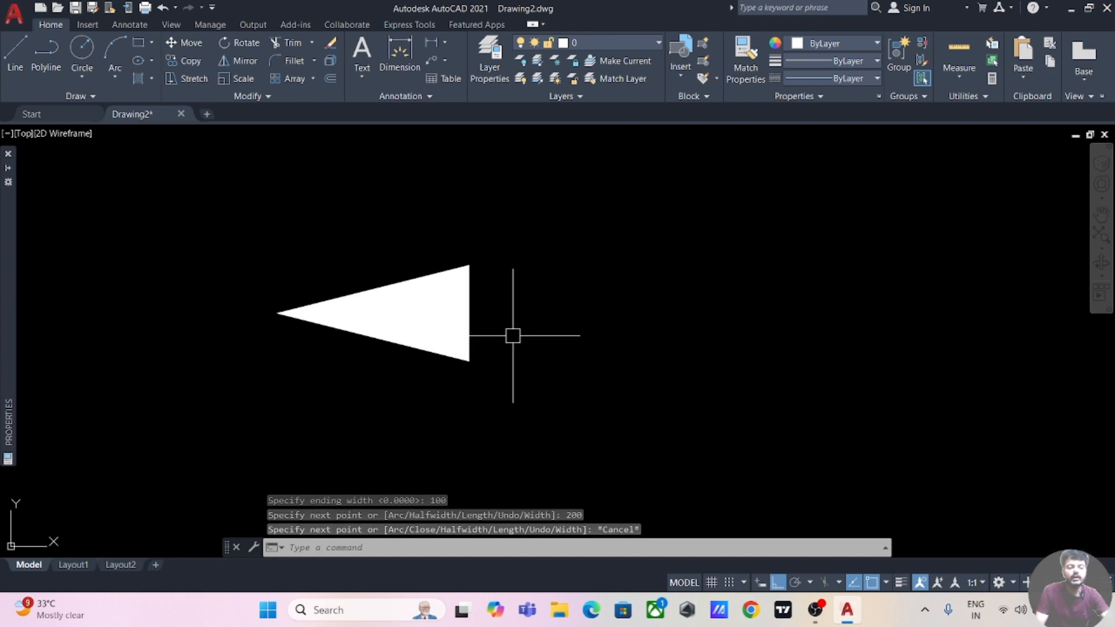
Start another polyline right of the solid triangle and draw a 200-unit segment to the right, with starting width 0 and ending width 100.
mouse_move(513, 336)
middle_down()
mouse_move(525, 333)
mouse_move(436, 363)
middle_up()
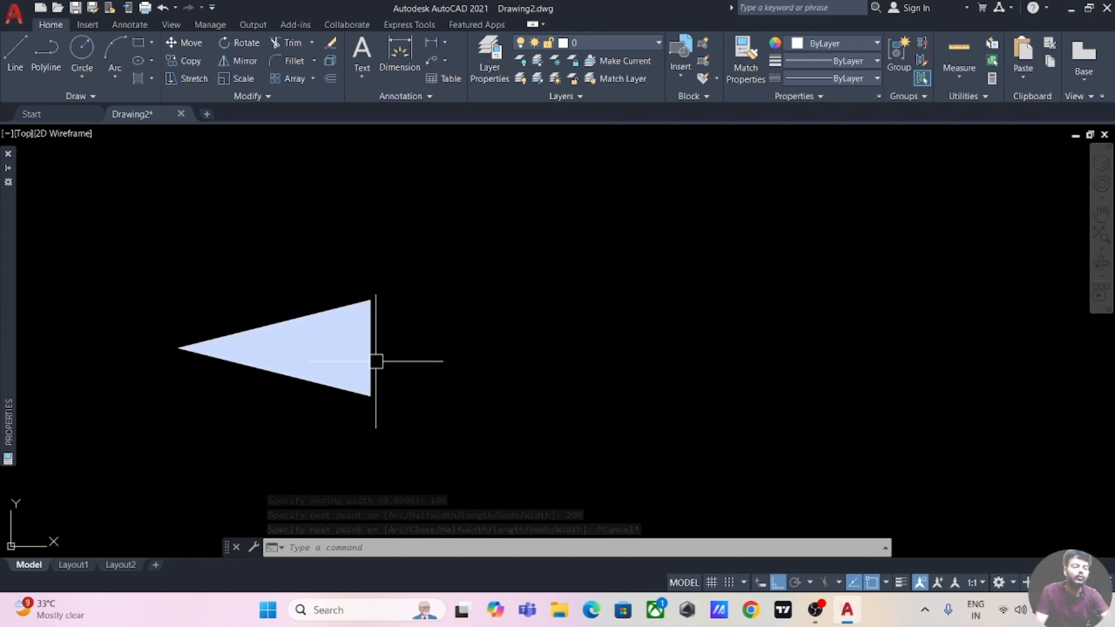
scroll(519, 351, down, 2)
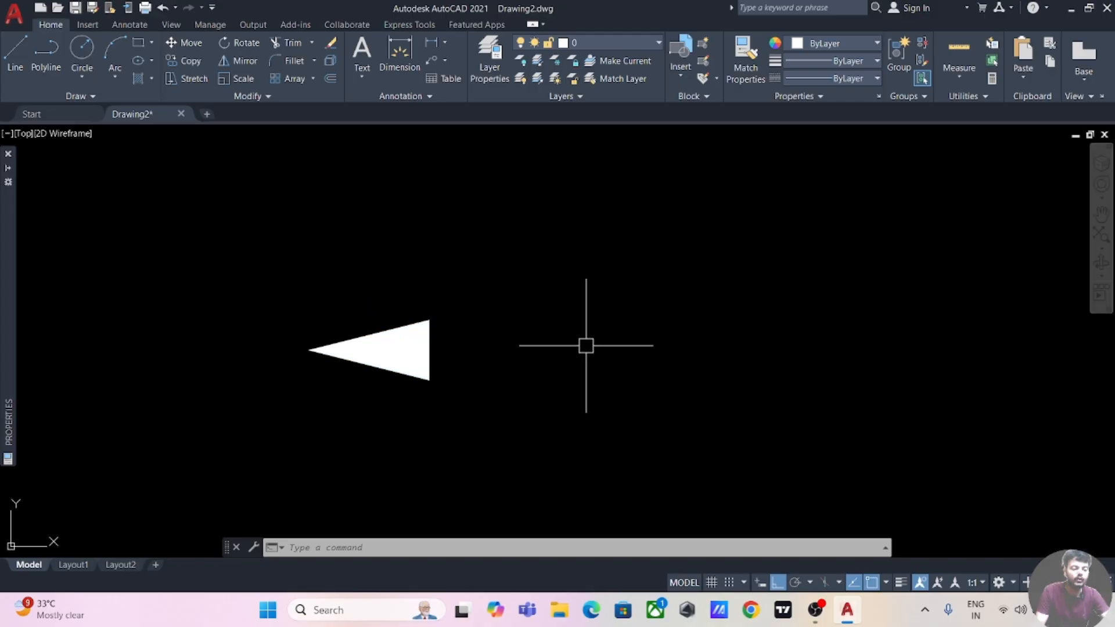
middle_drag(586, 345, 462, 370)
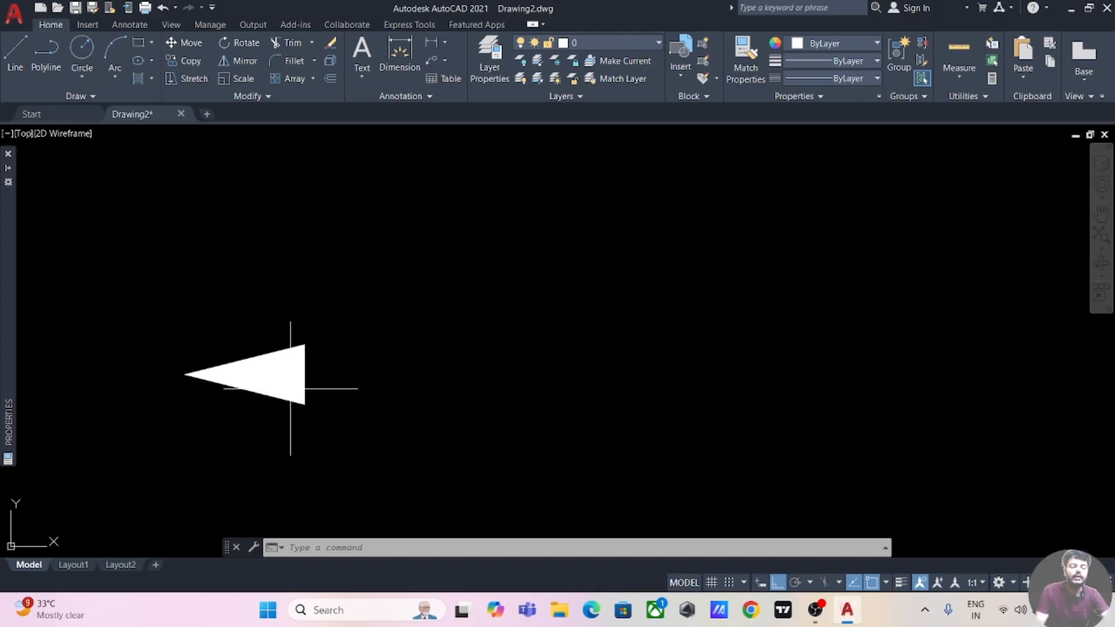
middle_drag(476, 372, 381, 394)
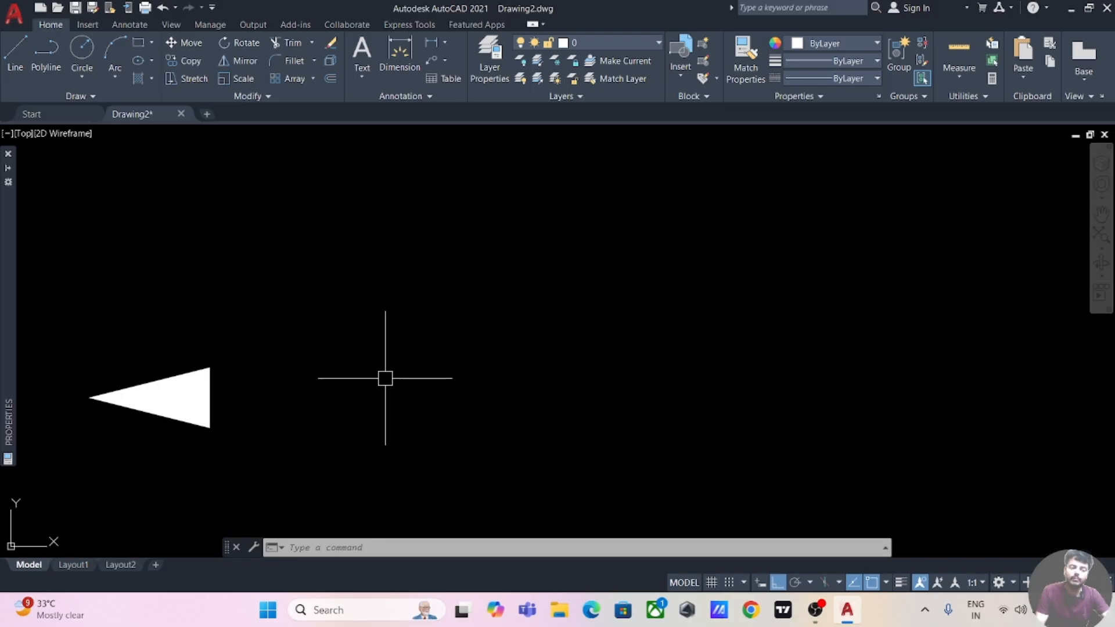
middle_drag(387, 373, 326, 358)
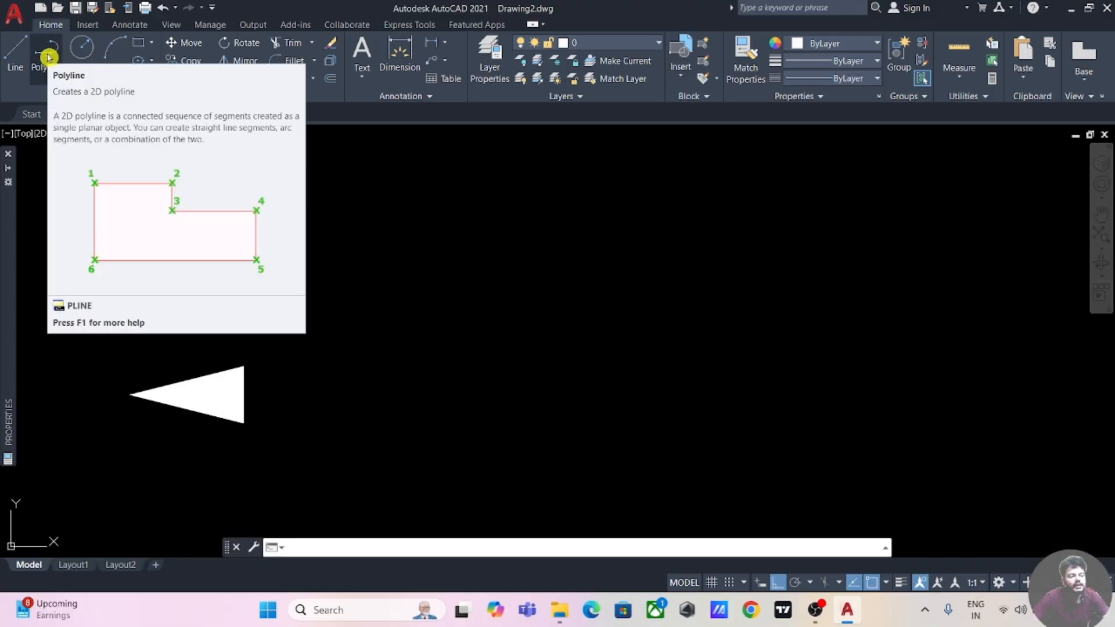
click(49, 57)
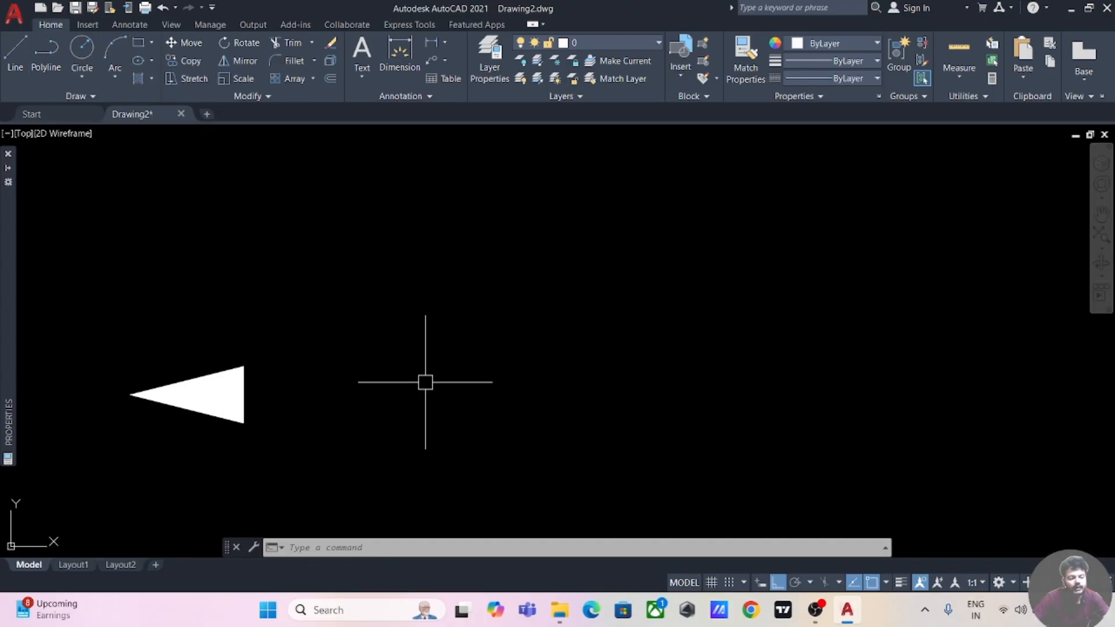
click(46, 57)
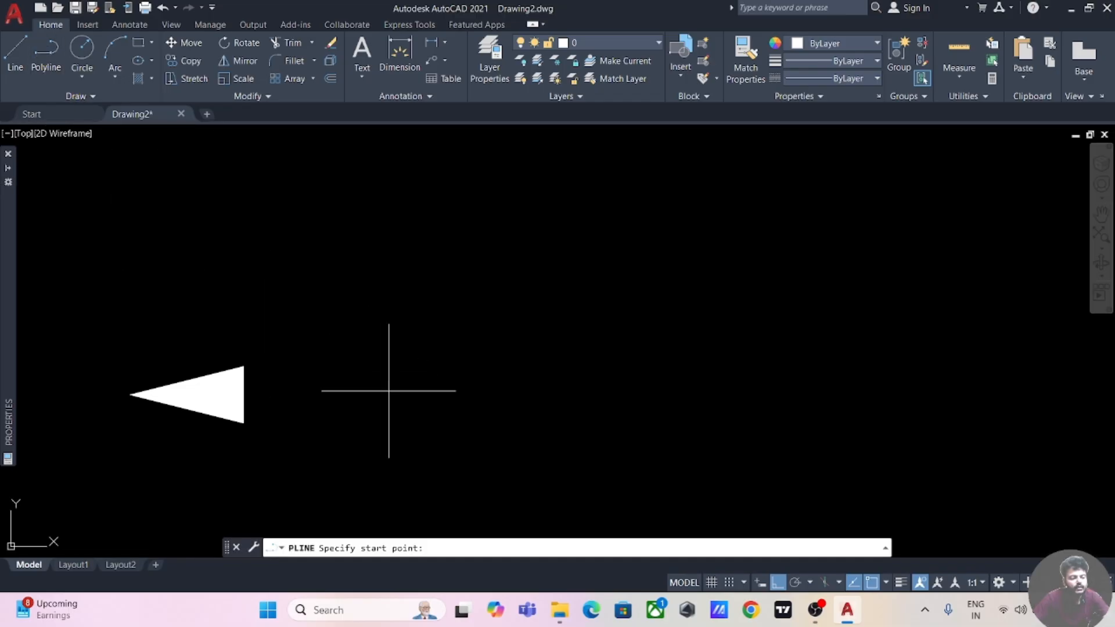
click(446, 397)
text(w)
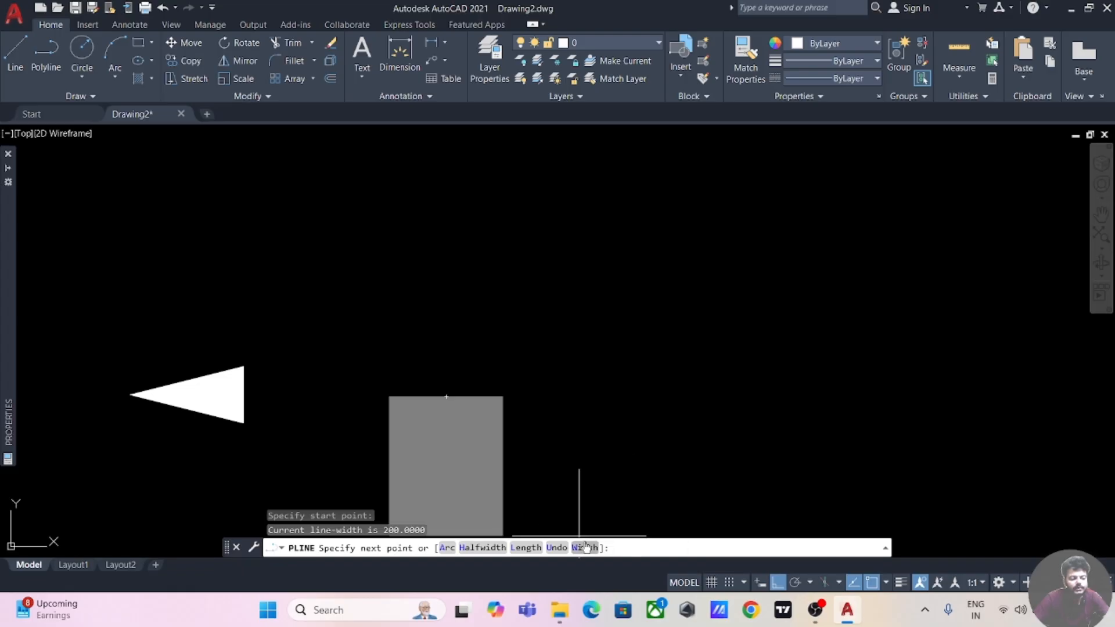
key(Return)
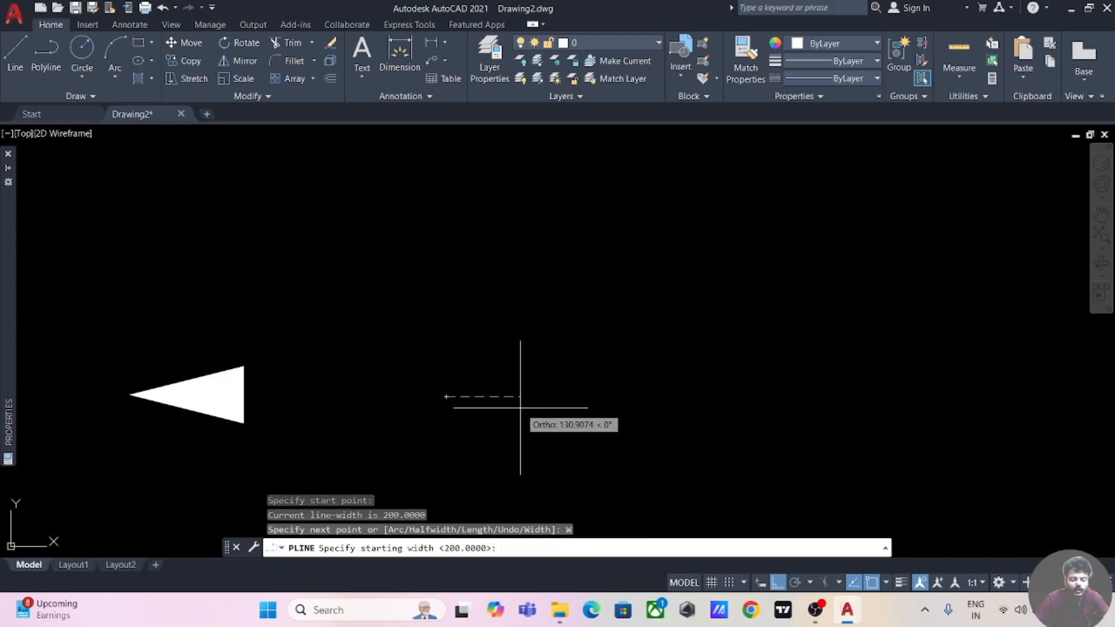
text(0)
key(Return)
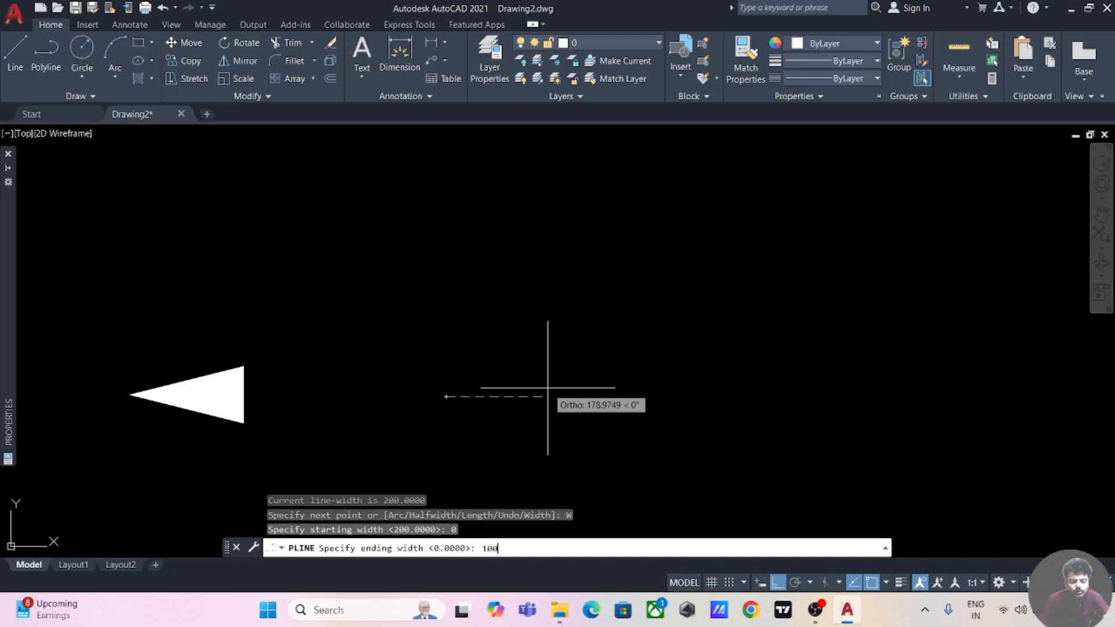
text(100)
key(Return)
scroll(547, 387, up, 2)
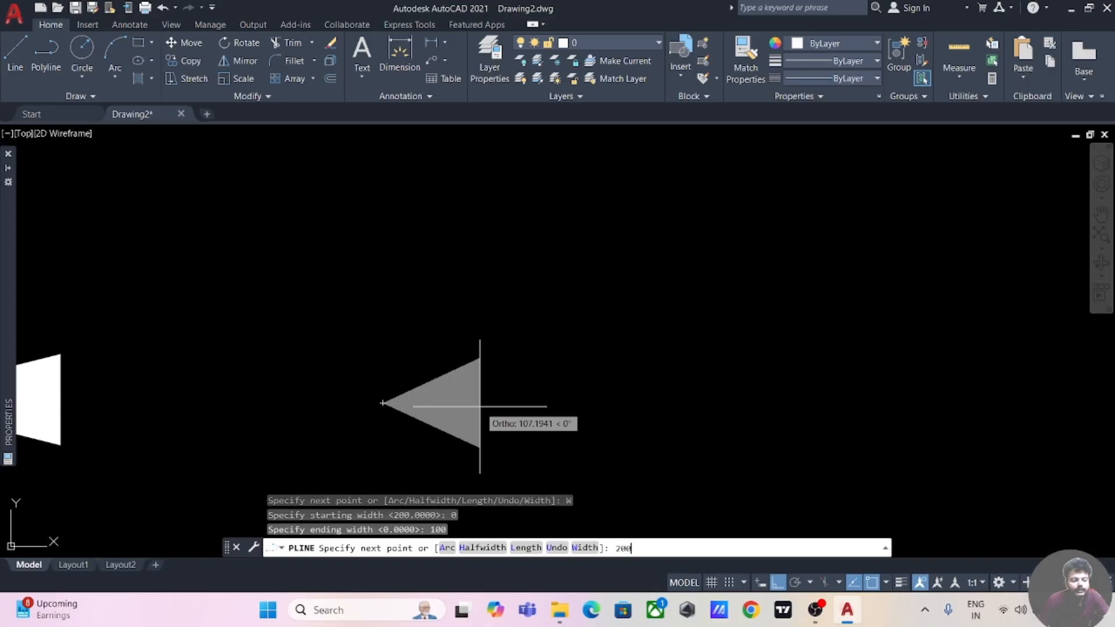
key(Return)
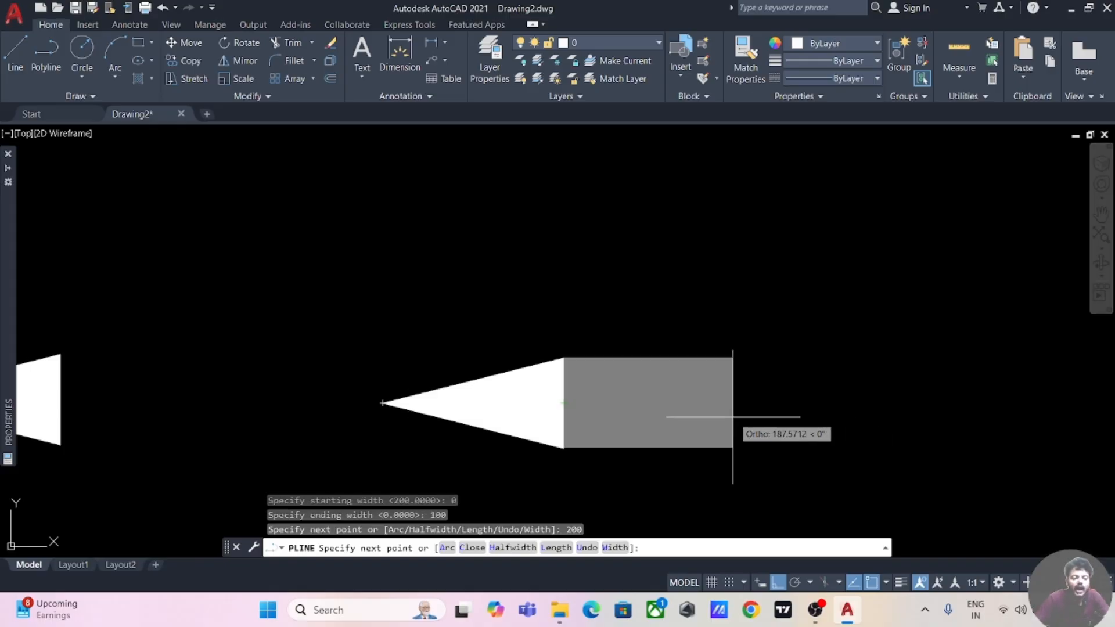
Try a 300-unit segment to the right from the arrowhead's base at its full width, and undo it.
middle_drag(732, 417, 565, 389)
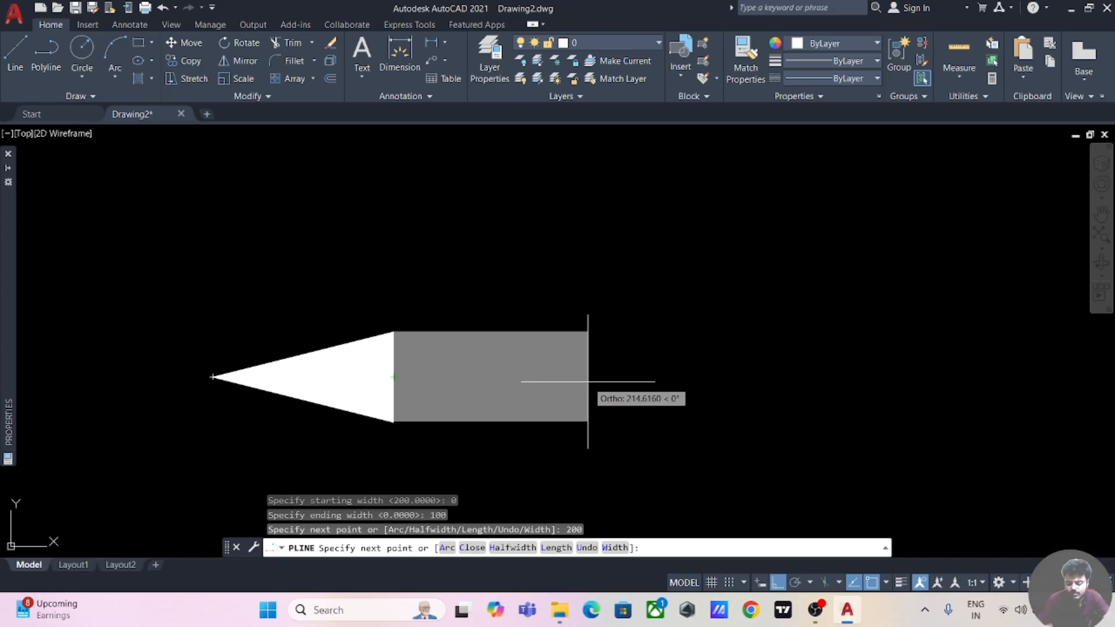
text(300)
key(Return)
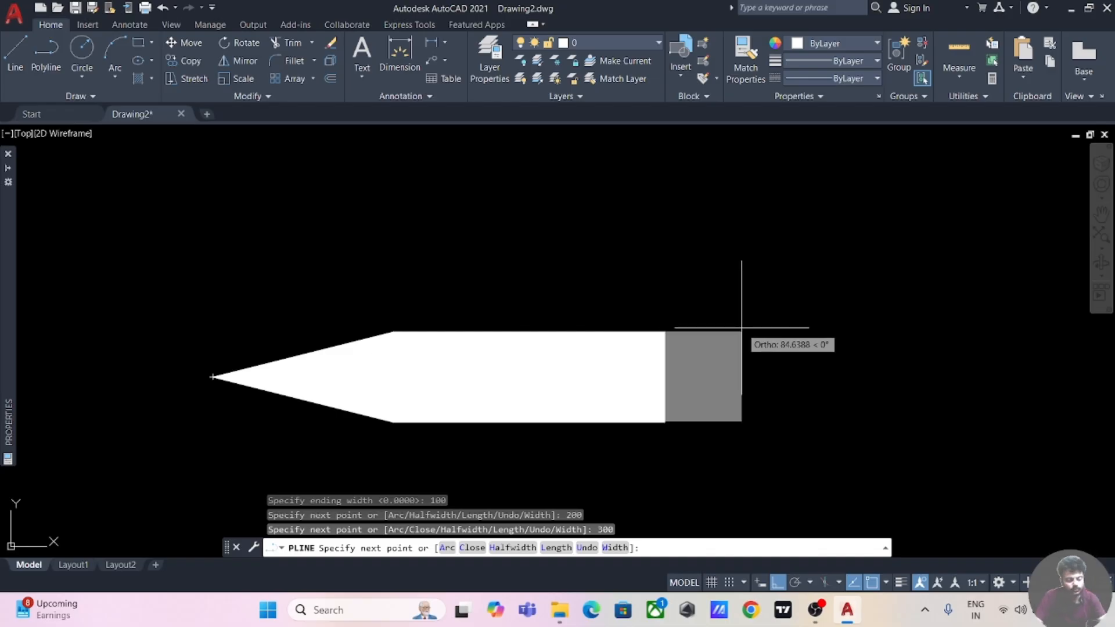
key(ctrl+z)
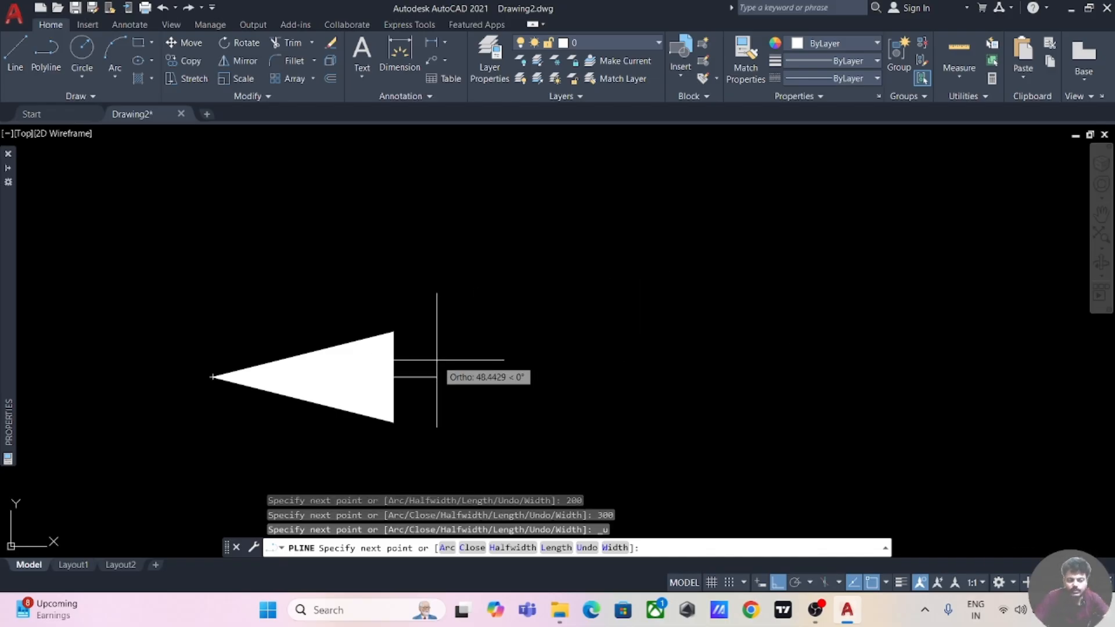
Add the arrow's shaft as a 500-unit segment to the right with starting and ending widths of 20, and end the polyline.
click(615, 548)
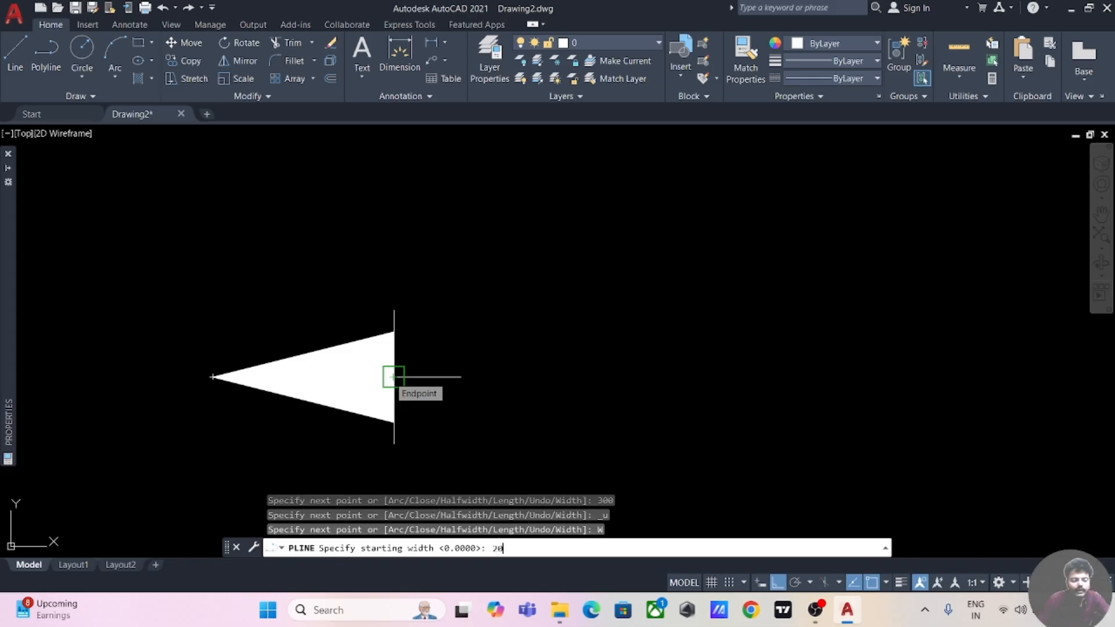
text(20)
key(Return)
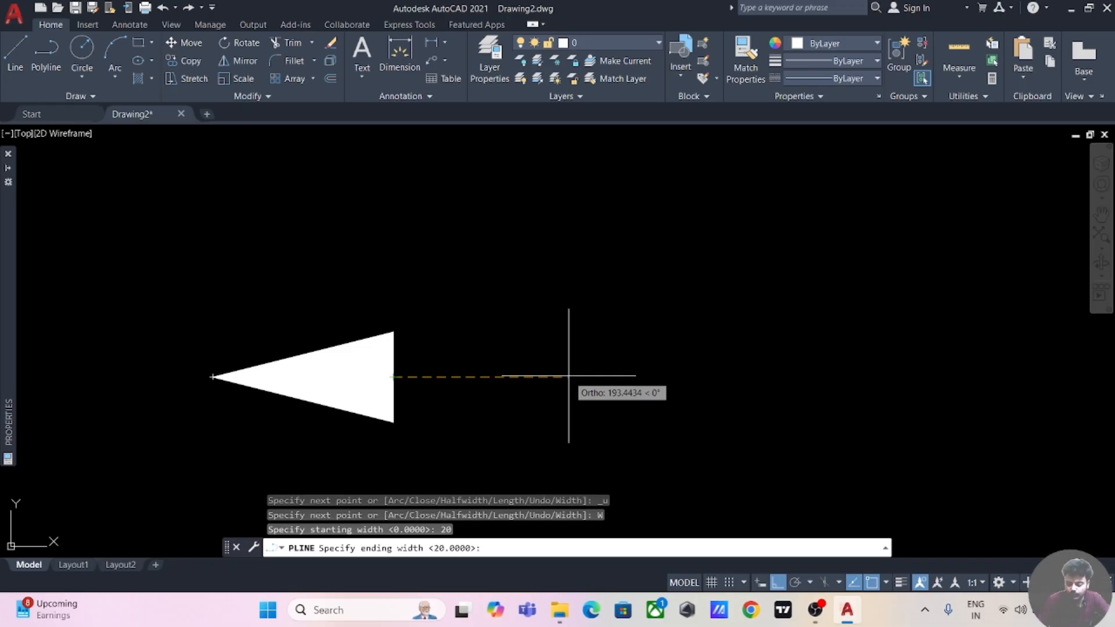
key(Return)
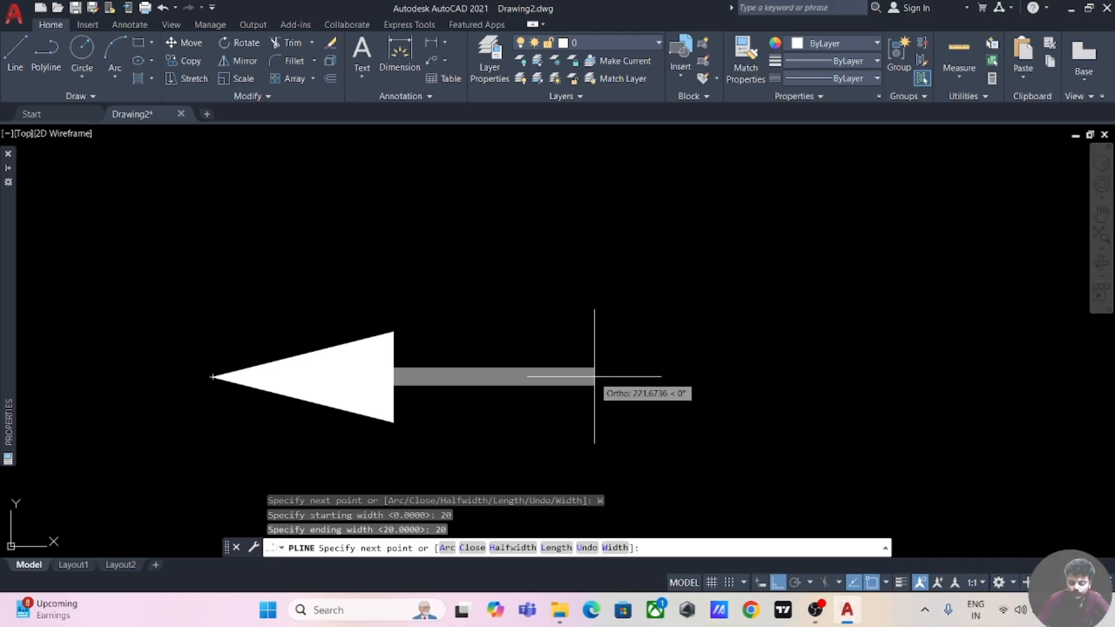
key(Return)
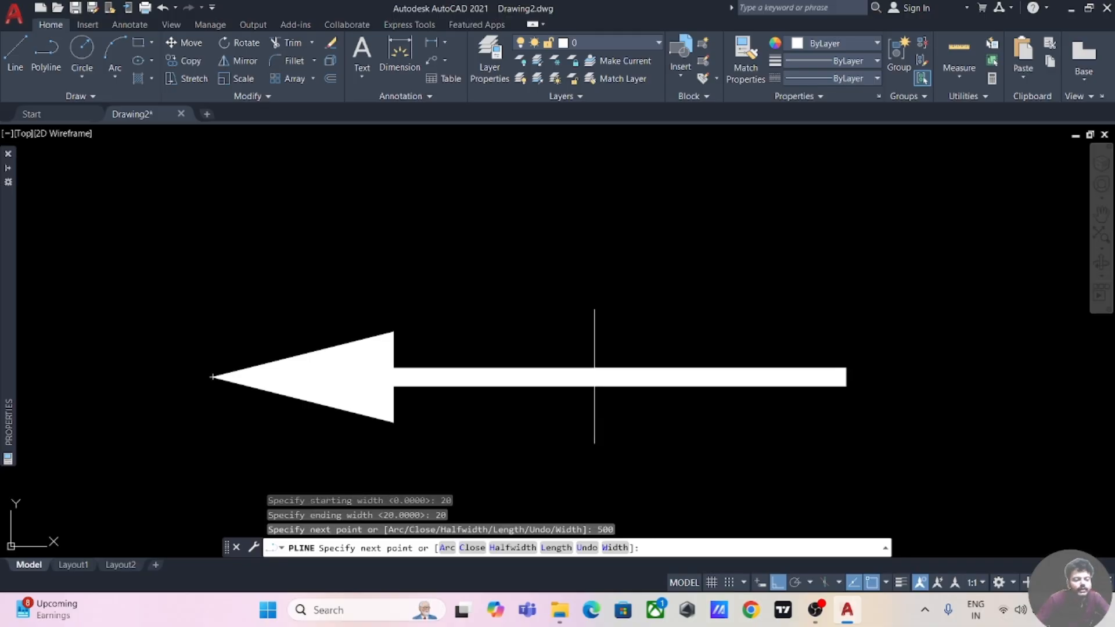
key(Escape)
Start a polyline right of the finished arrow and draw a 200-unit segment to the right, with starting width 0 and ending width 100.
scroll(891, 340, down, 3)
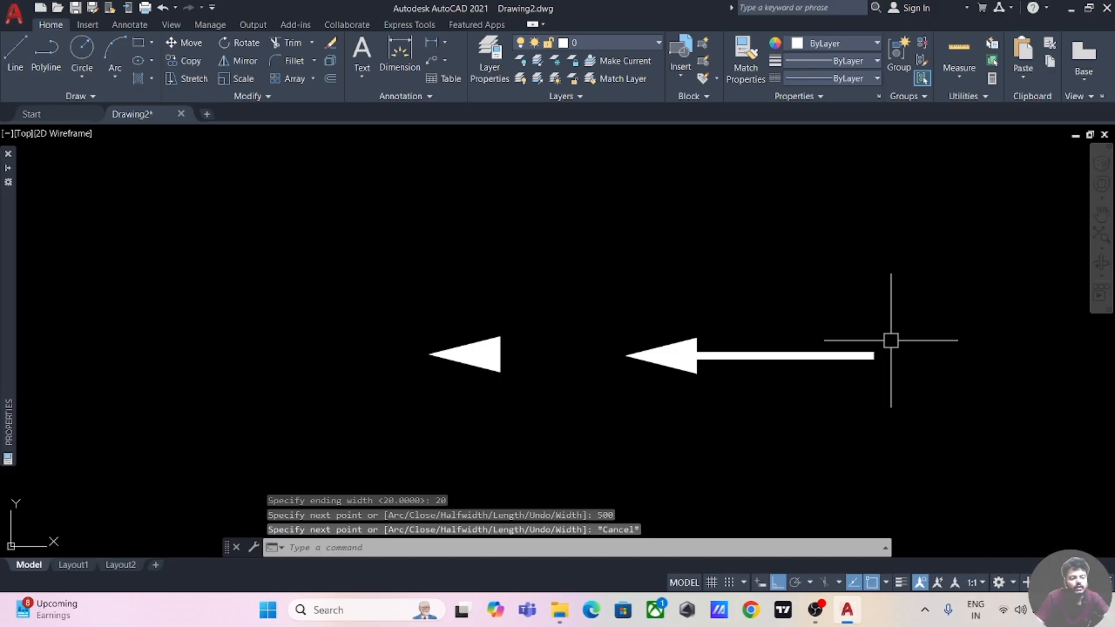
mouse_move(891, 340)
middle_down()
mouse_move(776, 353)
mouse_move(685, 381)
mouse_move(627, 381)
mouse_move(681, 371)
mouse_move(573, 363)
middle_up()
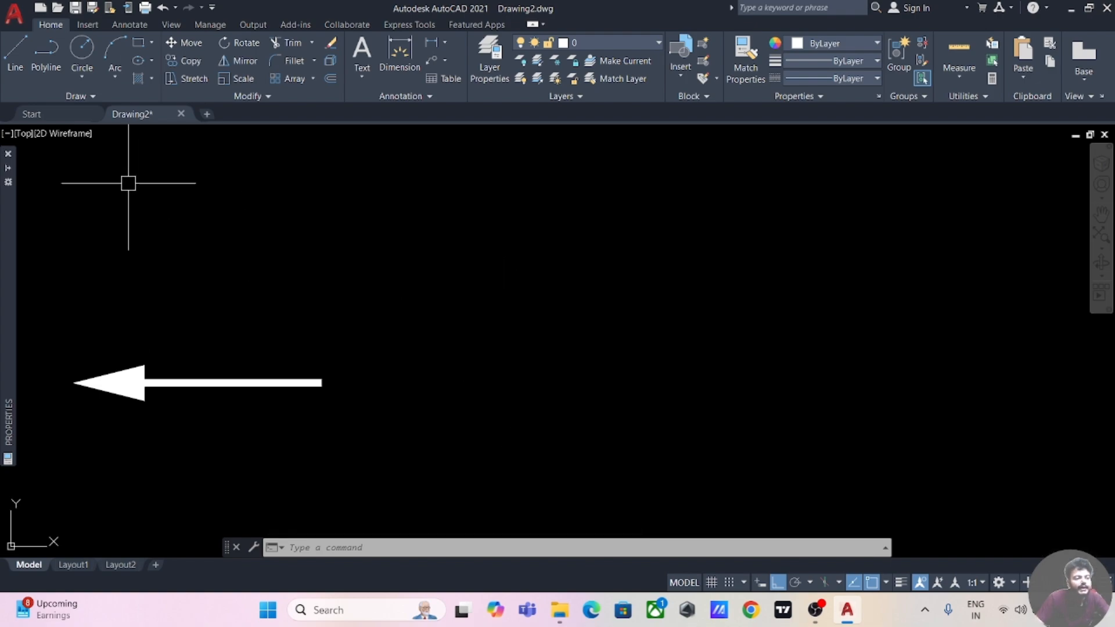
click(46, 58)
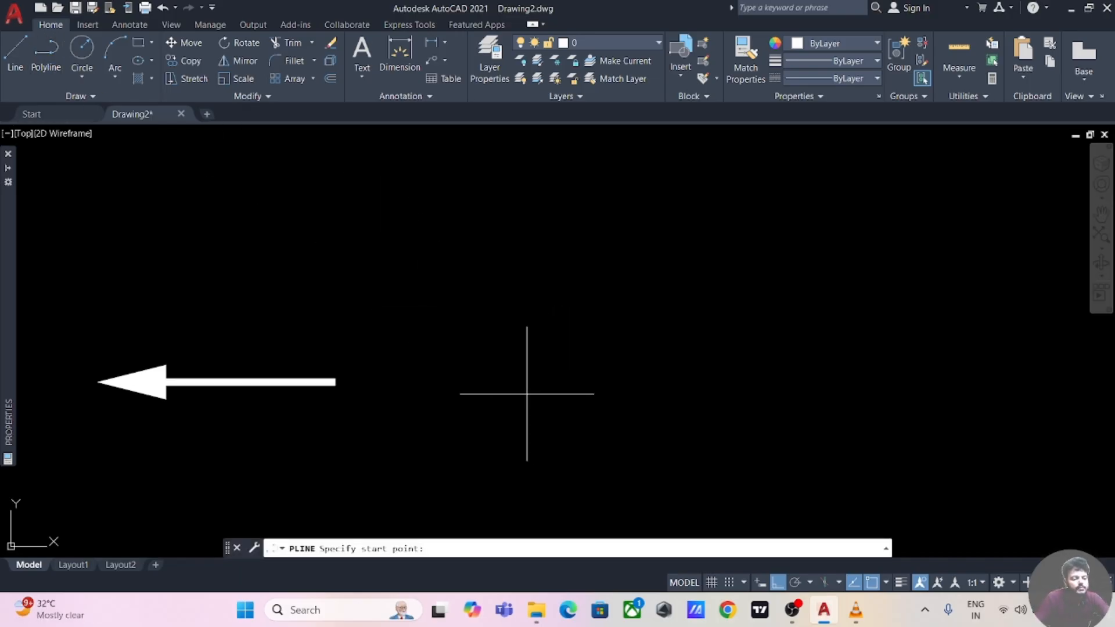
click(531, 371)
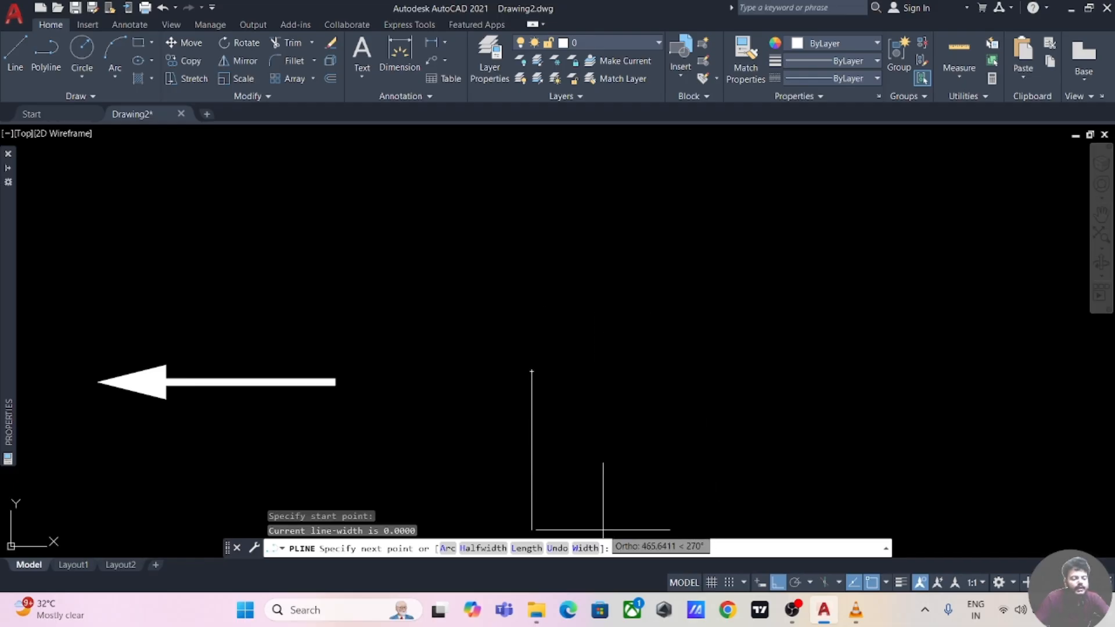
text(W)
key(Return)
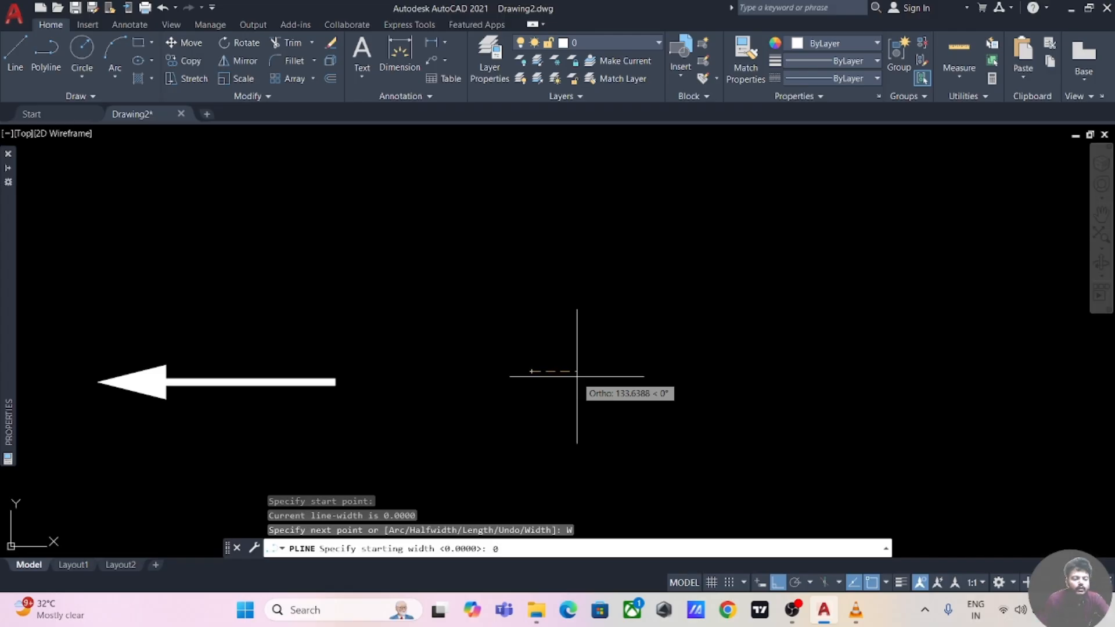
text(0)
key(Return)
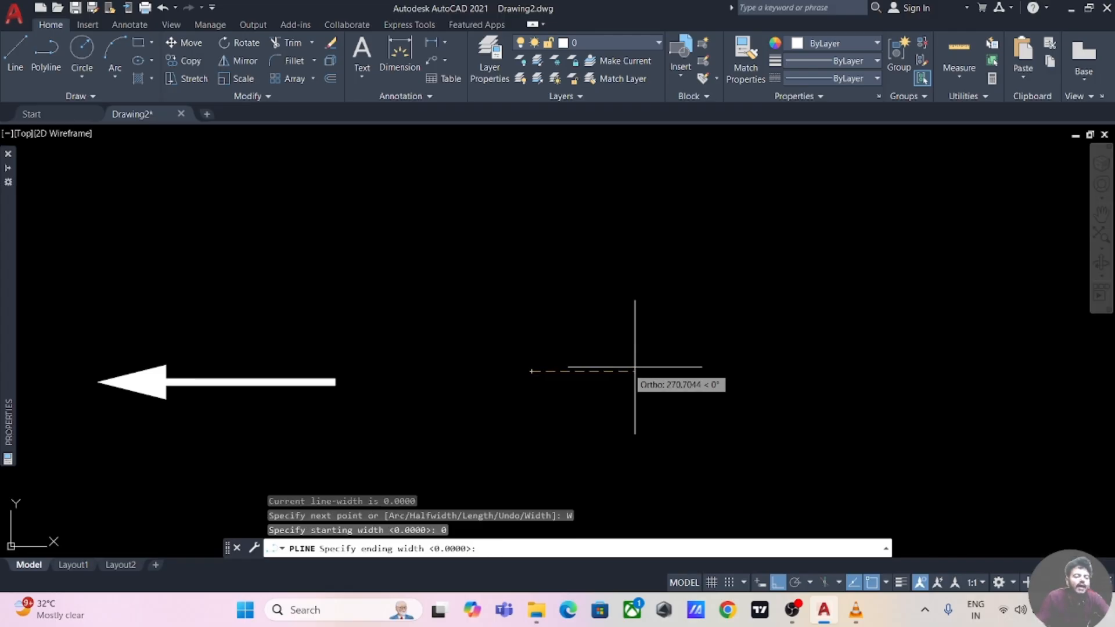
text(100)
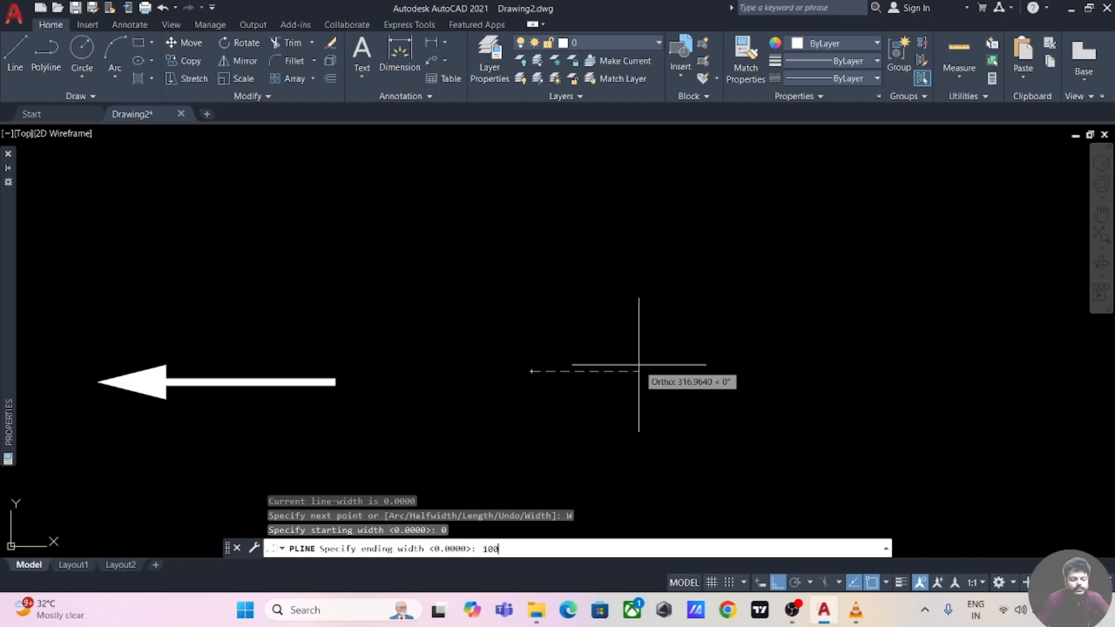
key(Return)
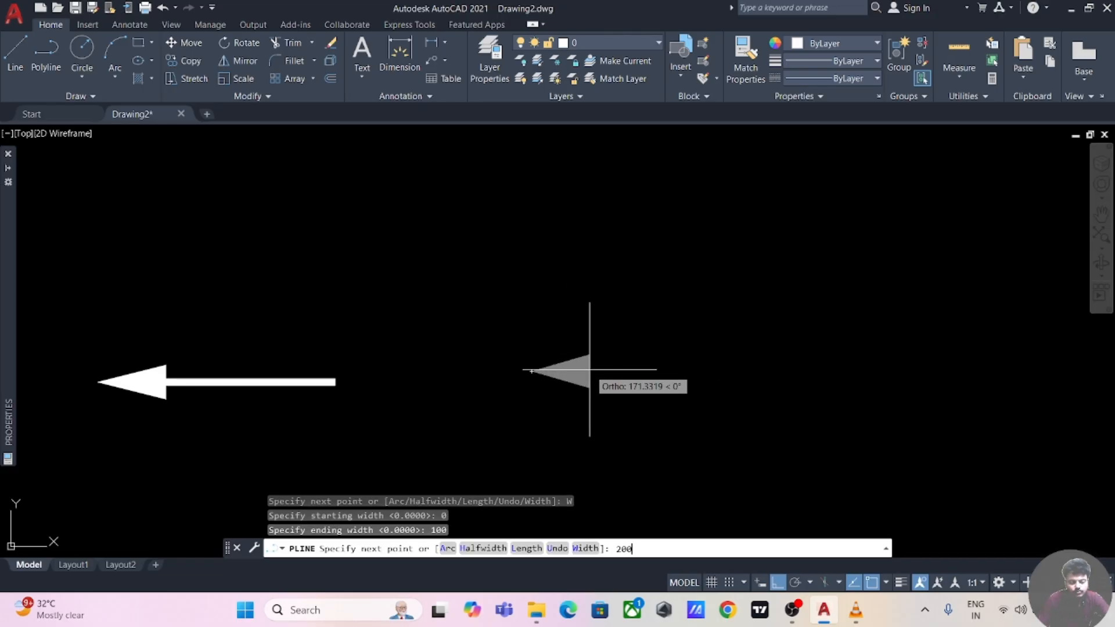
key(Return)
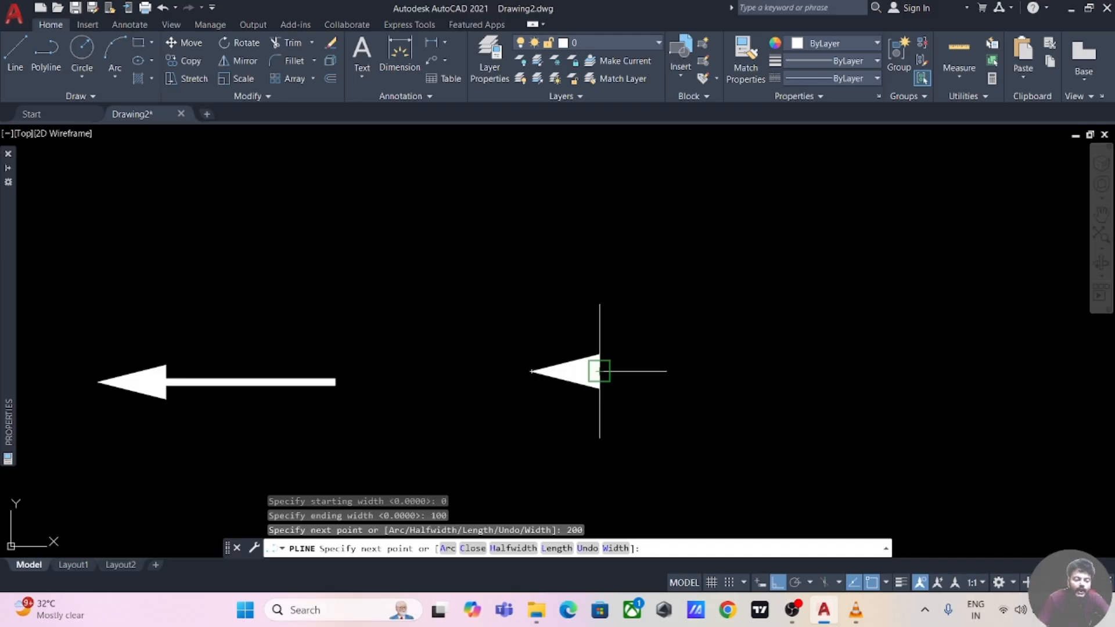
Add a second 200-unit arrowhead segment to the right, tapering from width 0 to 100, and end the polyline.
text(W)
key(Return)
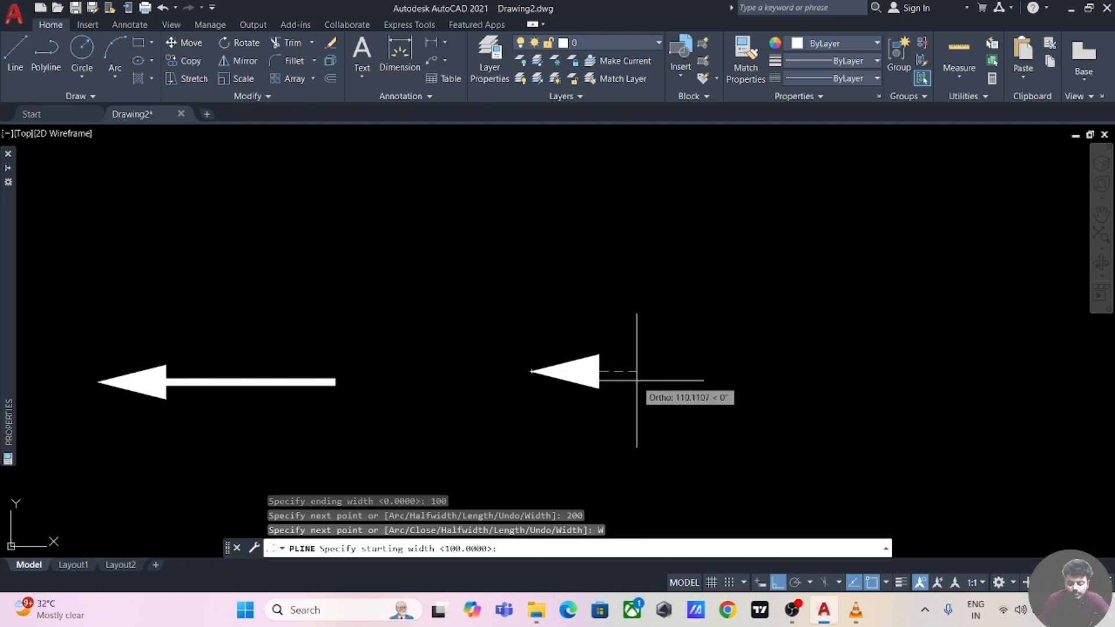
text(0)
key(Return)
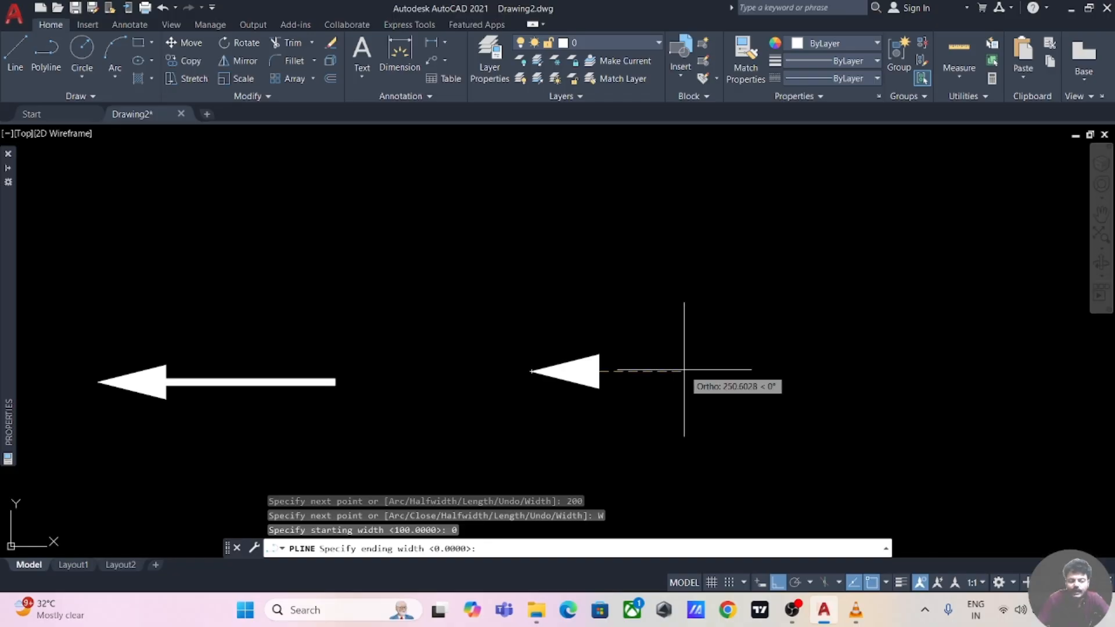
key(Return)
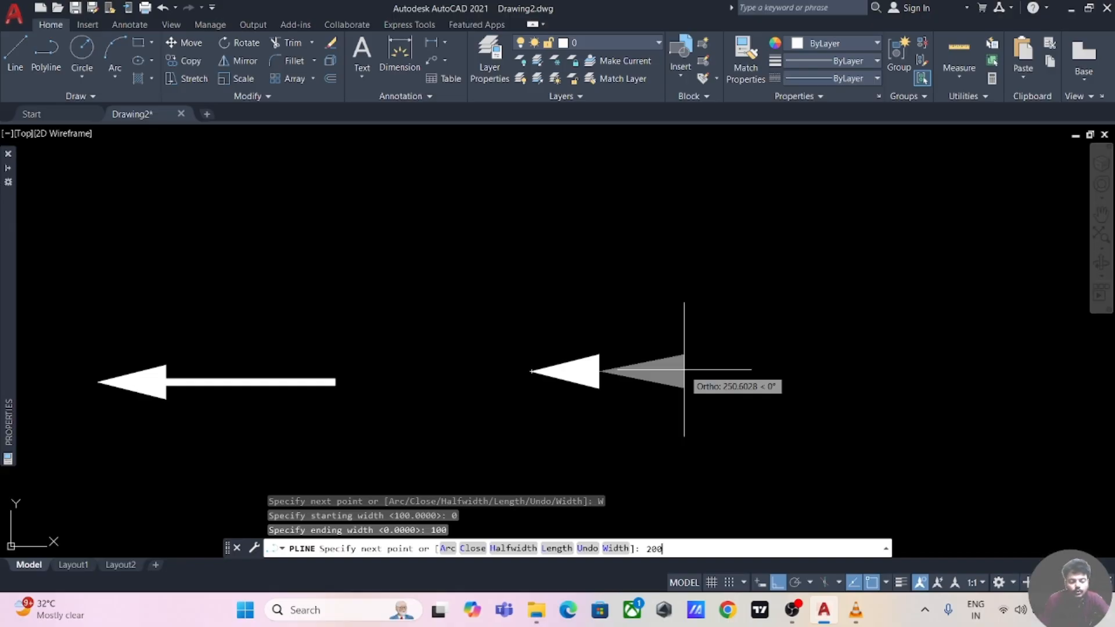
key(Return)
key(Escape)
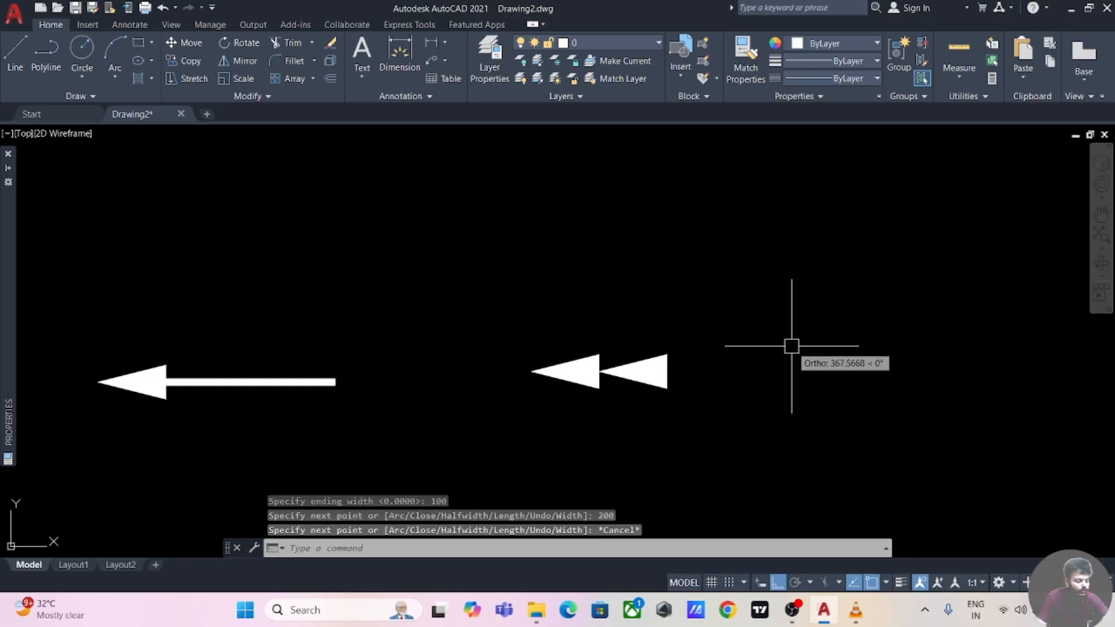
Start a polyline right of the double arrowhead and draw a 300-unit segment to the right, with starting width 0 and ending width 200.
middle_drag(734, 366, 575, 362)
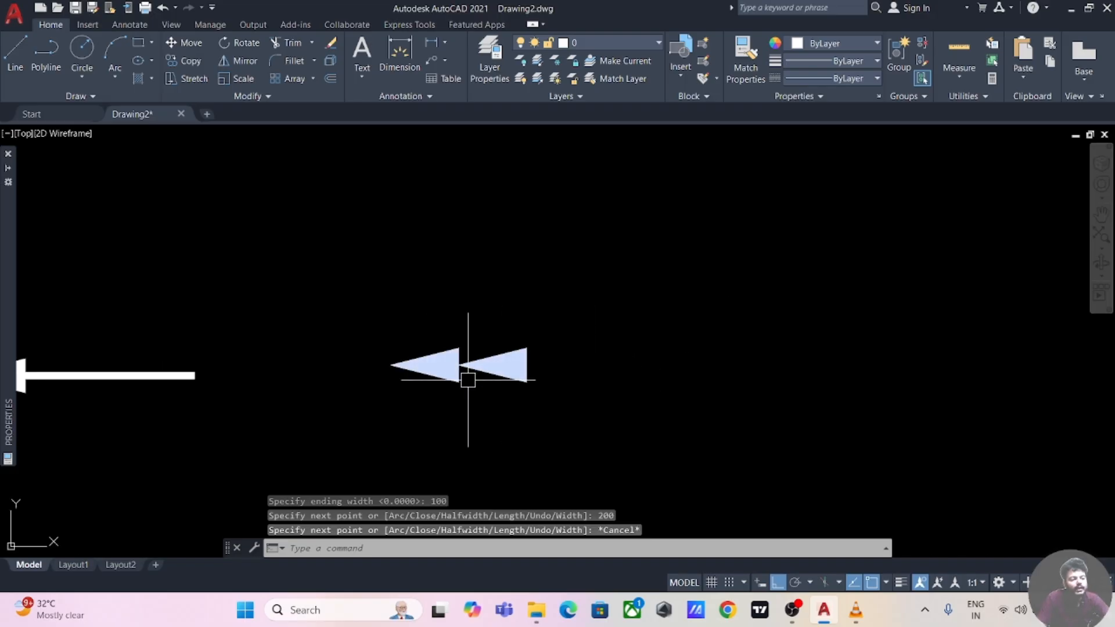
middle_drag(679, 357, 565, 379)
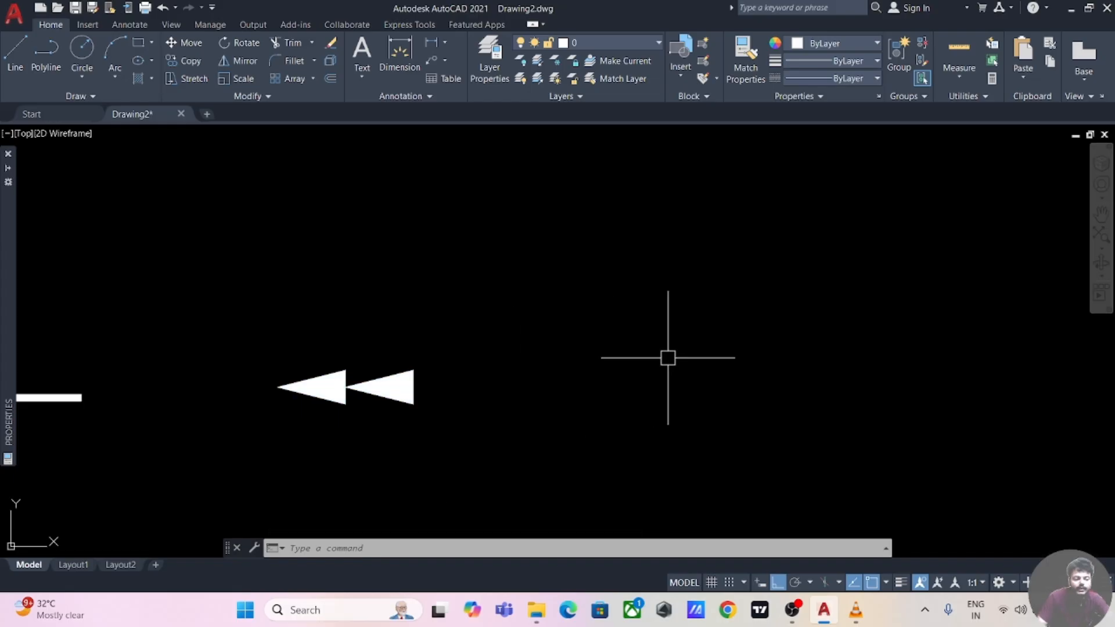
middle_drag(667, 355, 516, 374)
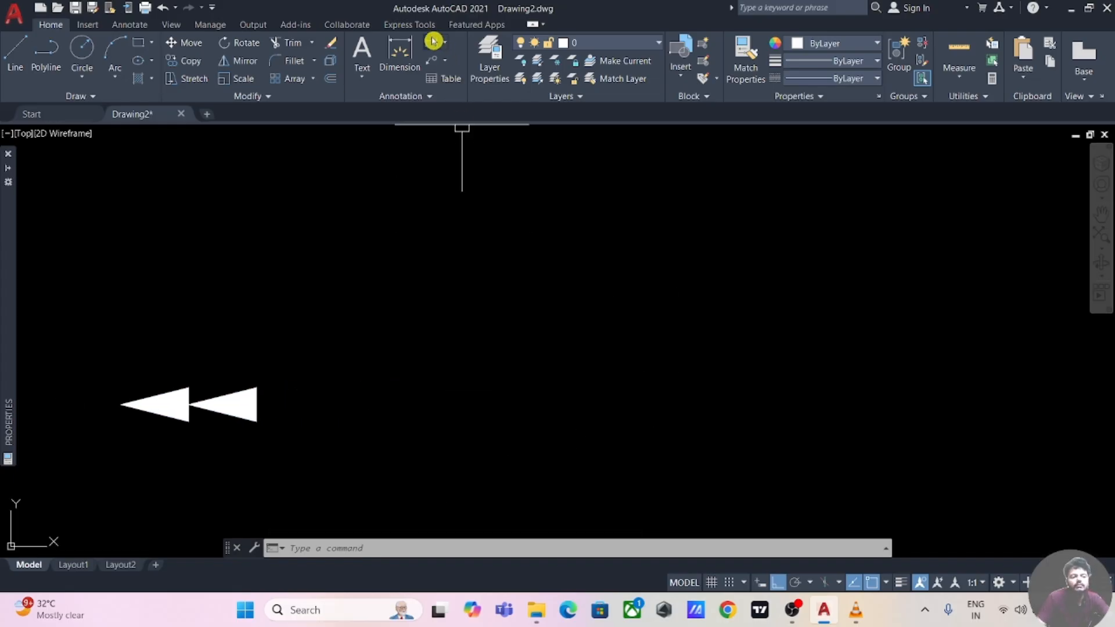
mouse_move(569, 406)
middle_down()
mouse_move(569, 390)
mouse_move(505, 376)
middle_up()
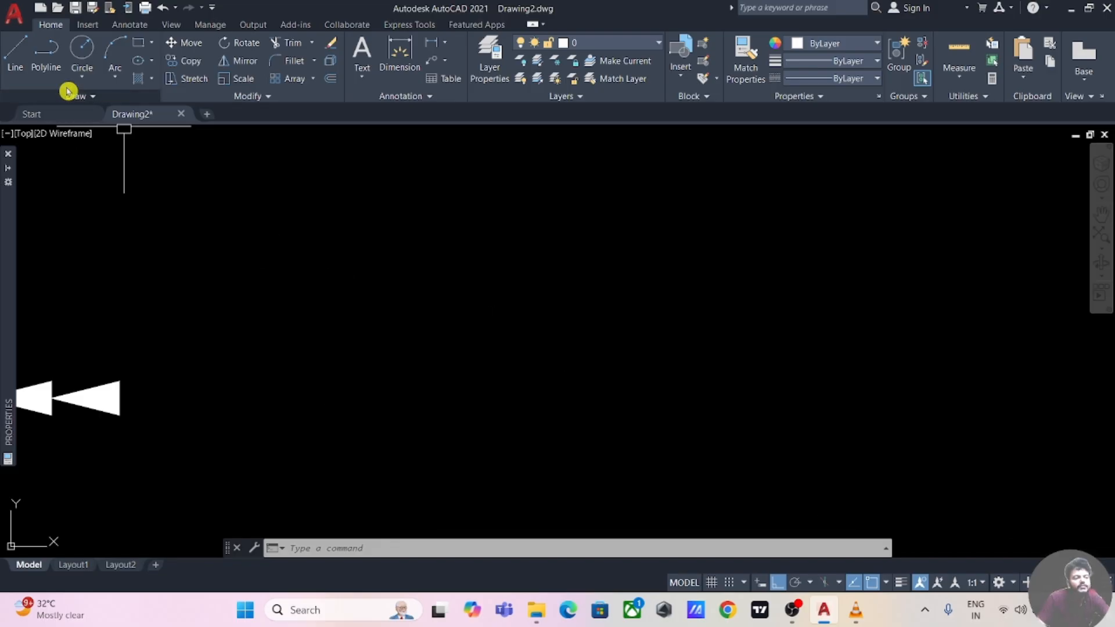
click(46, 53)
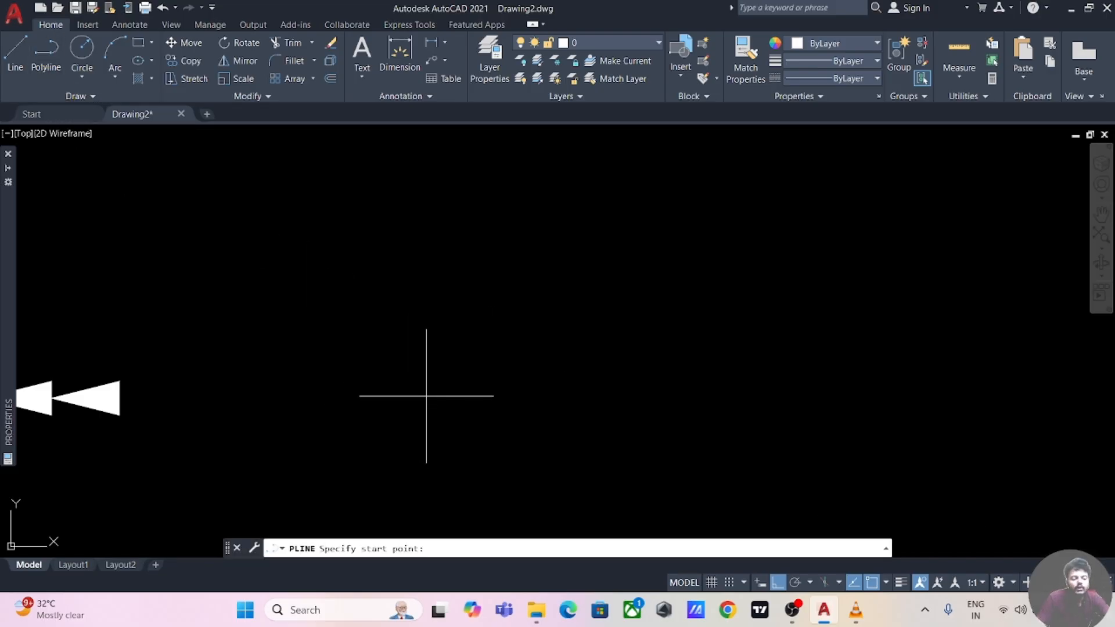
click(403, 401)
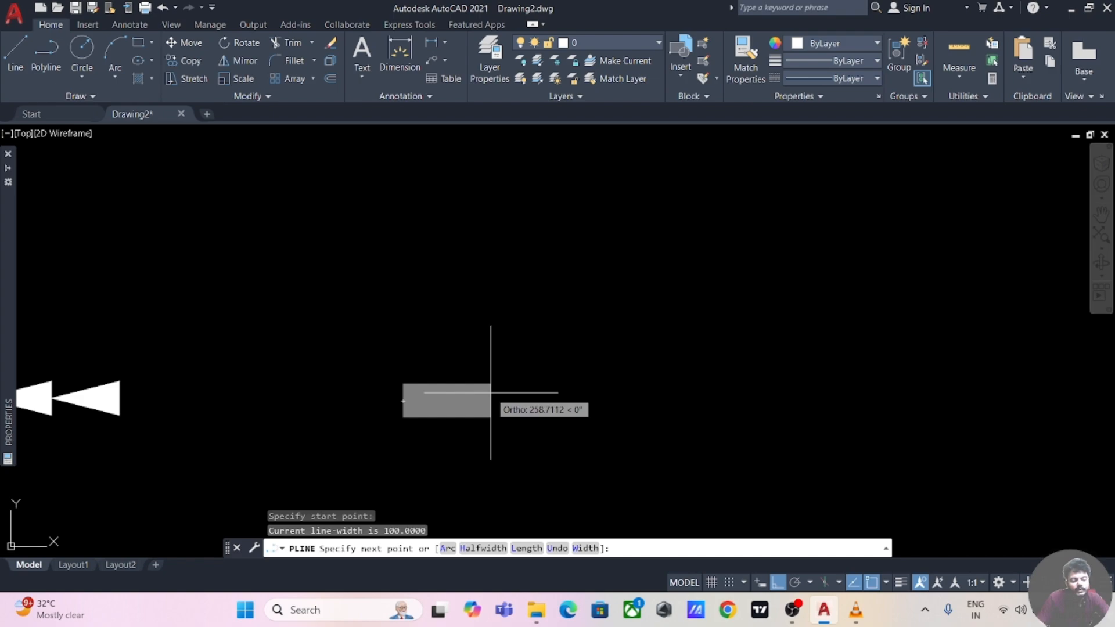
click(587, 548)
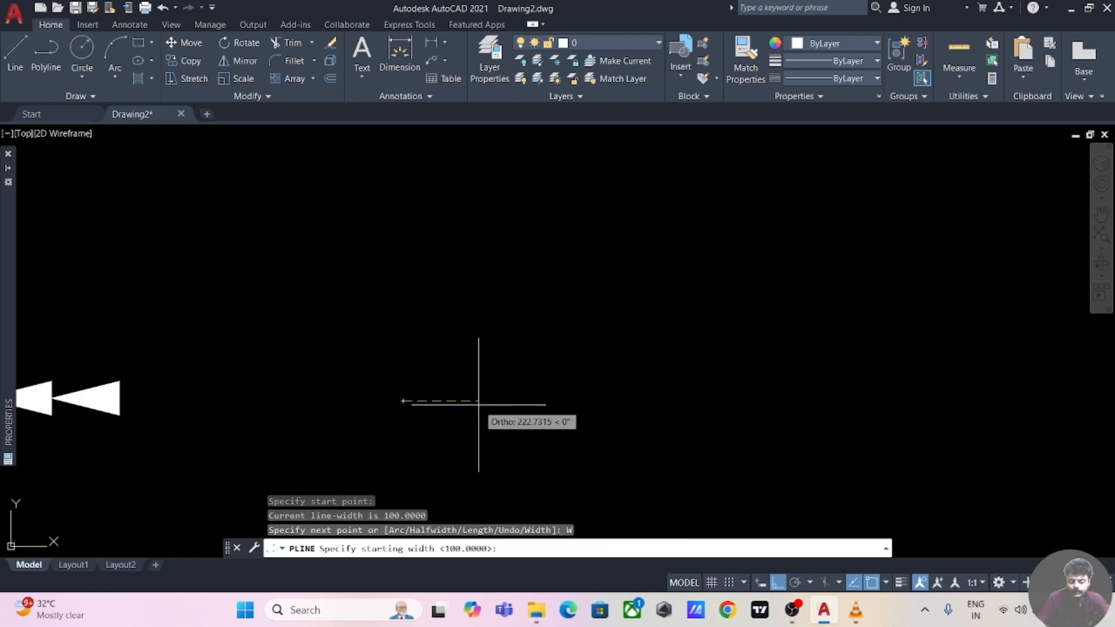
key(Return)
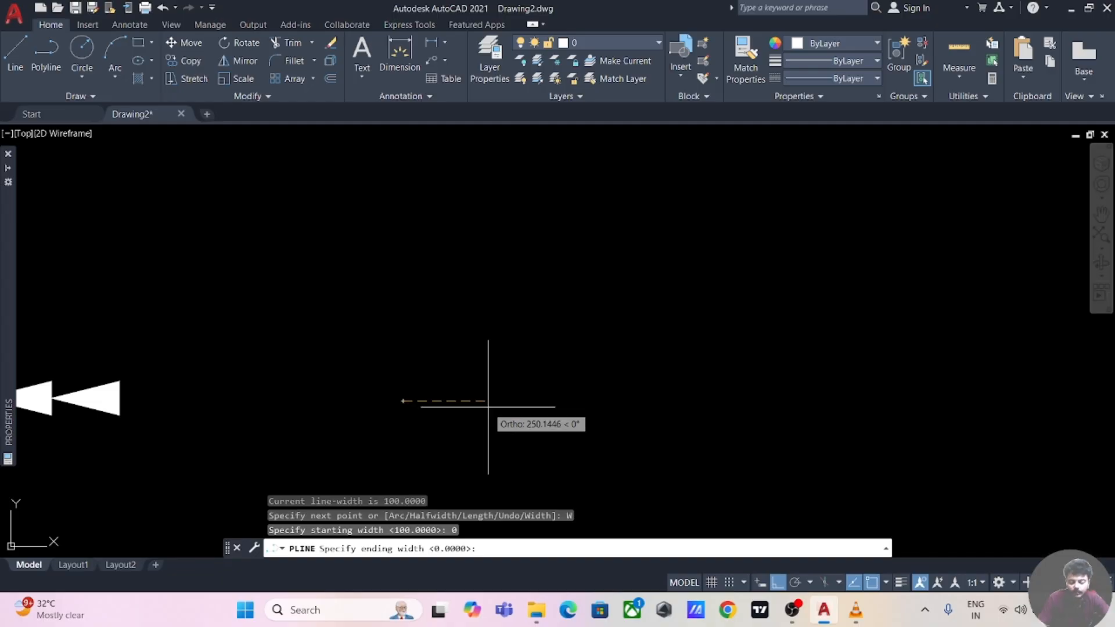
key(Return)
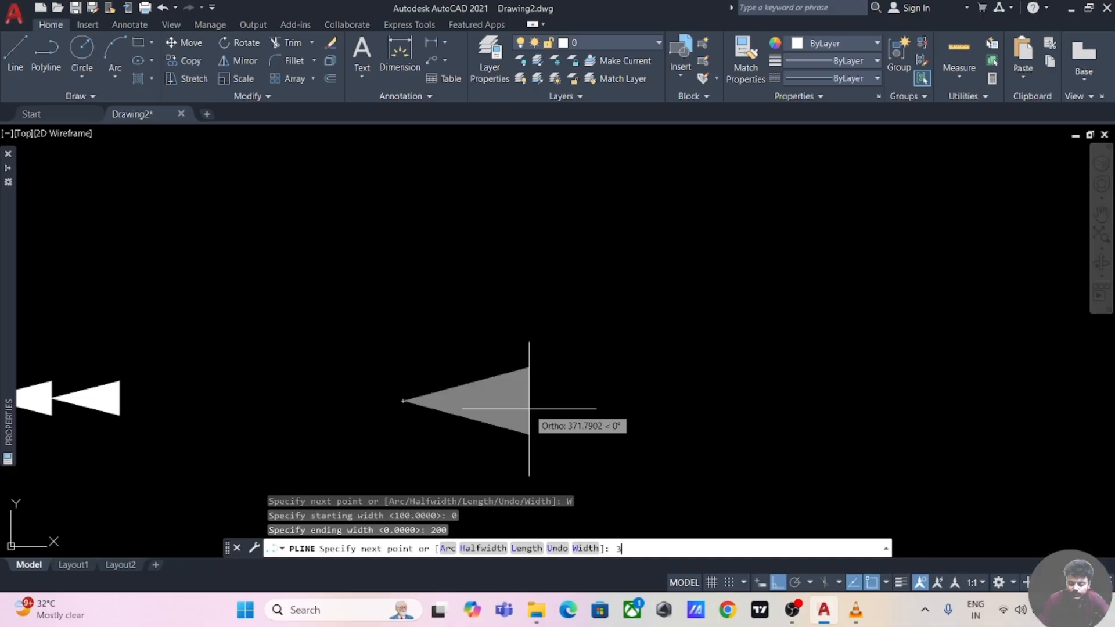
key(Return)
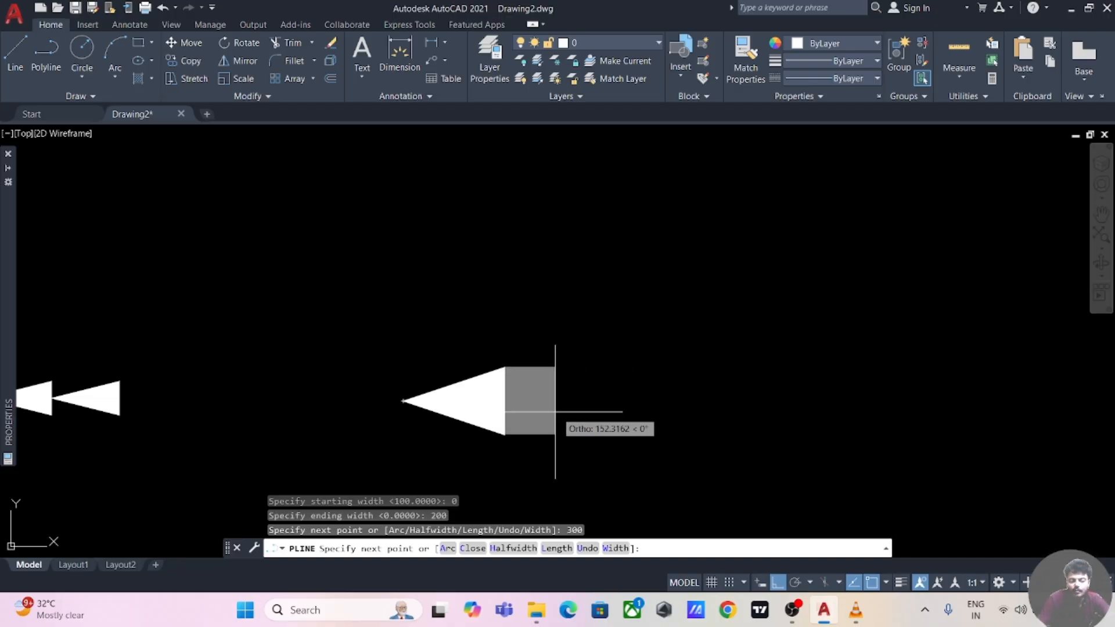
Add a thin shaft from the arrowhead's base with starting and ending widths of 0, as 100-unit and 1500-unit segments to the right.
text(w)
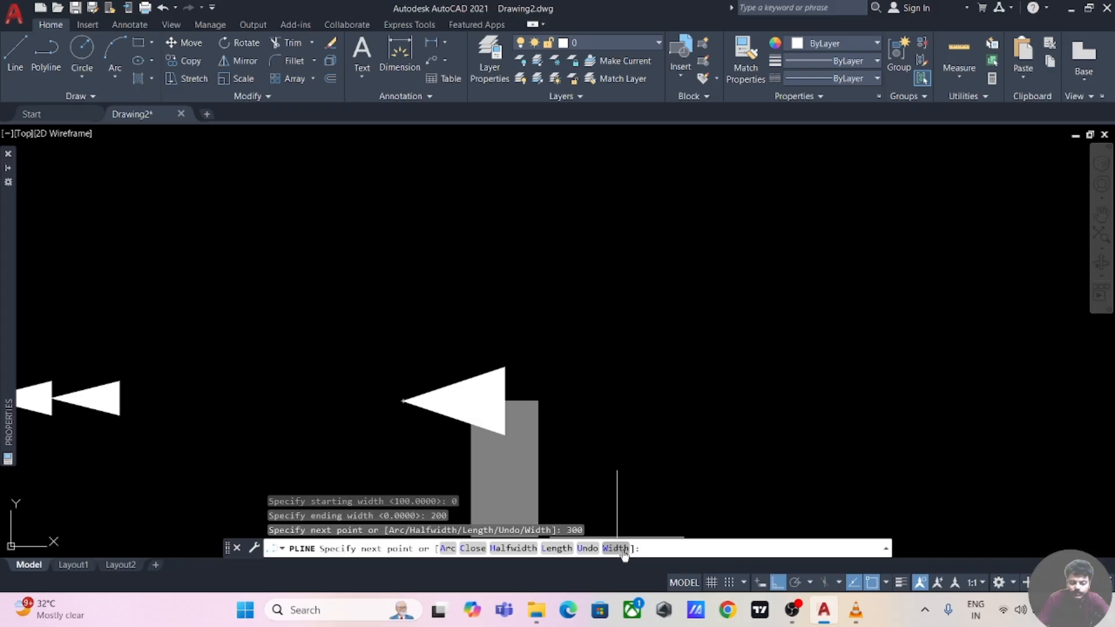
key(Return)
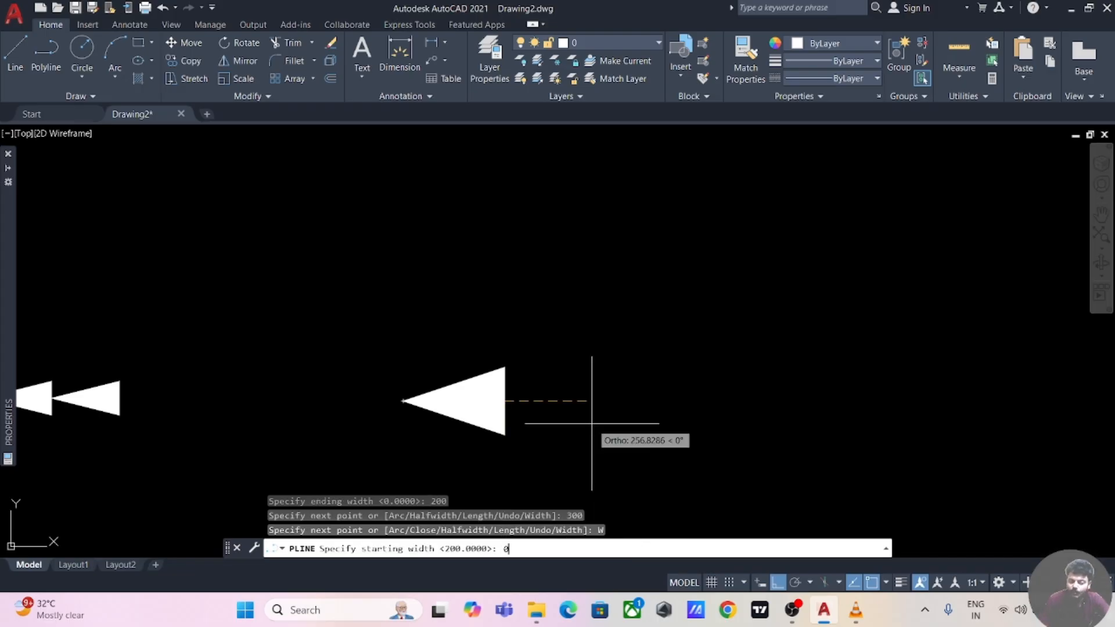
key(Return)
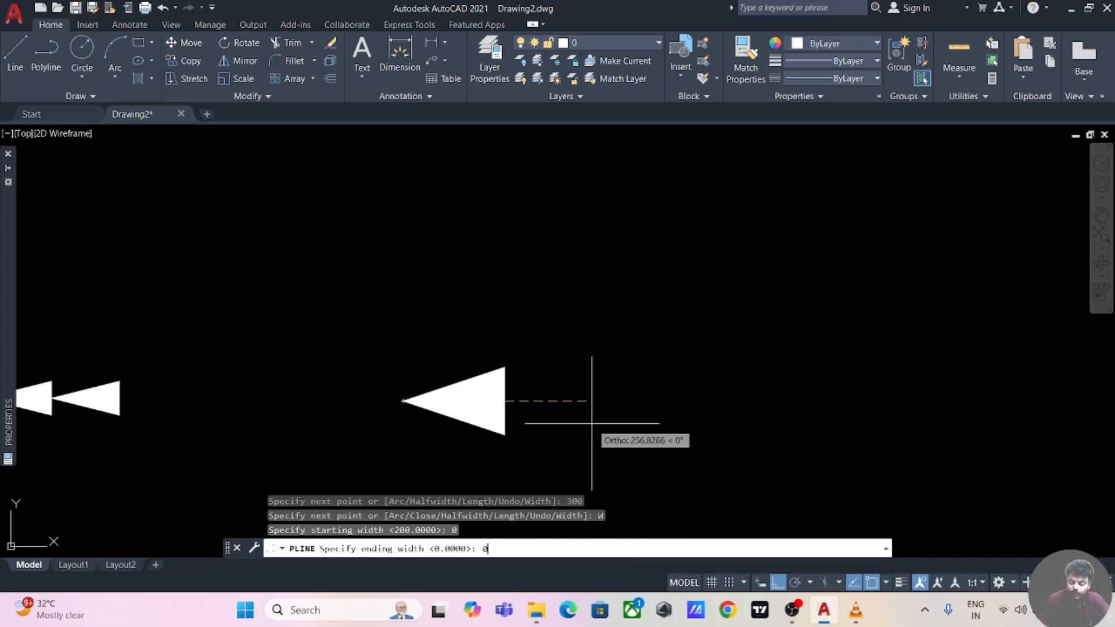
key(Return)
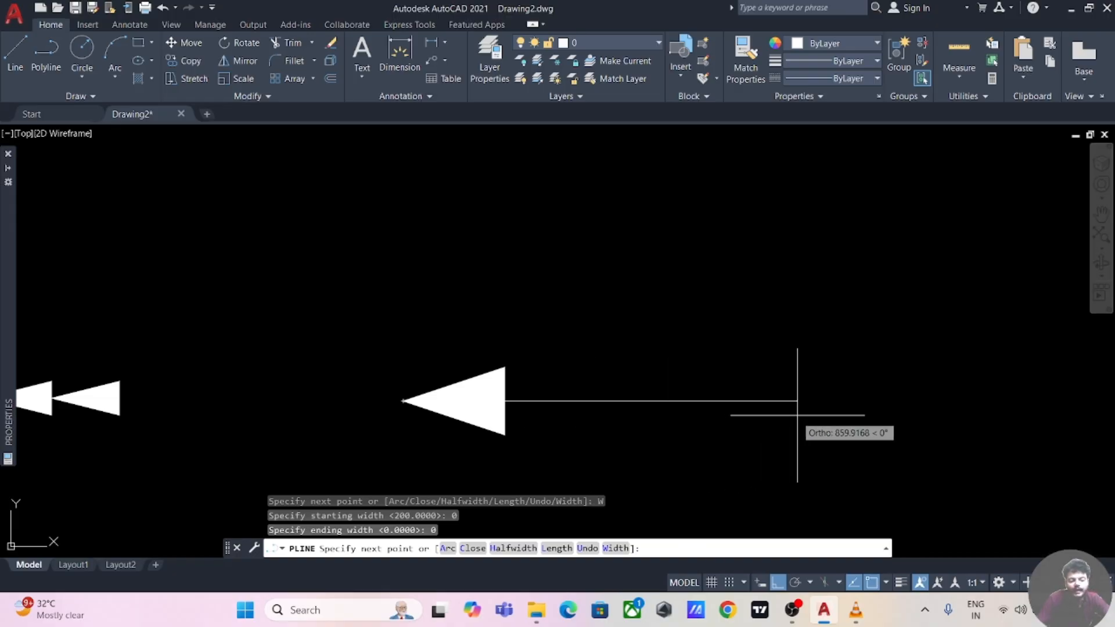
middle_drag(889, 398, 718, 391)
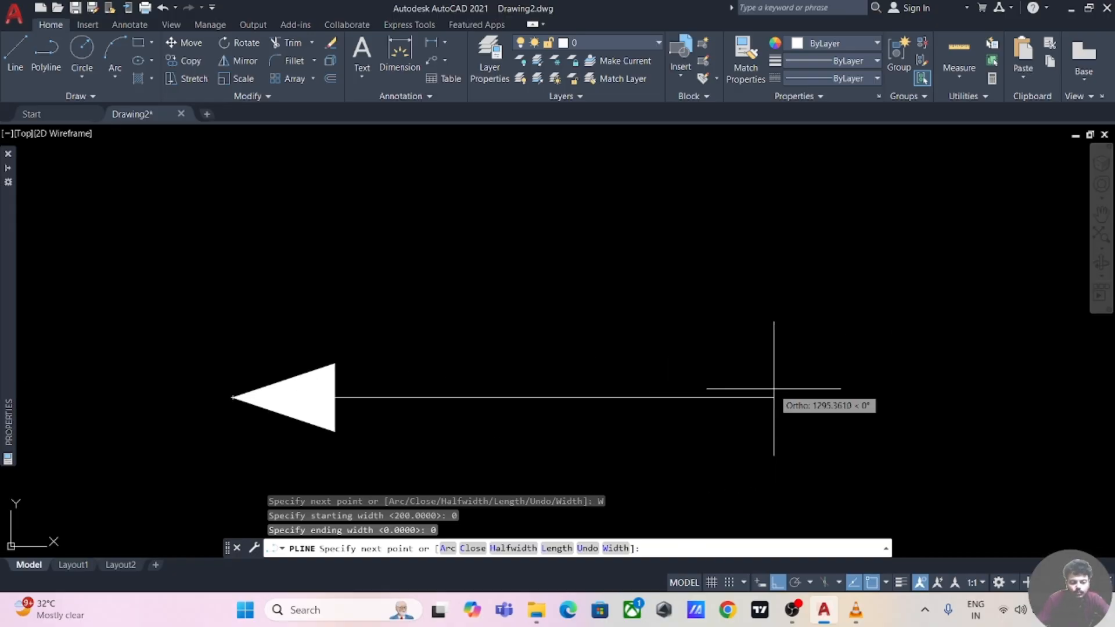
key(Return)
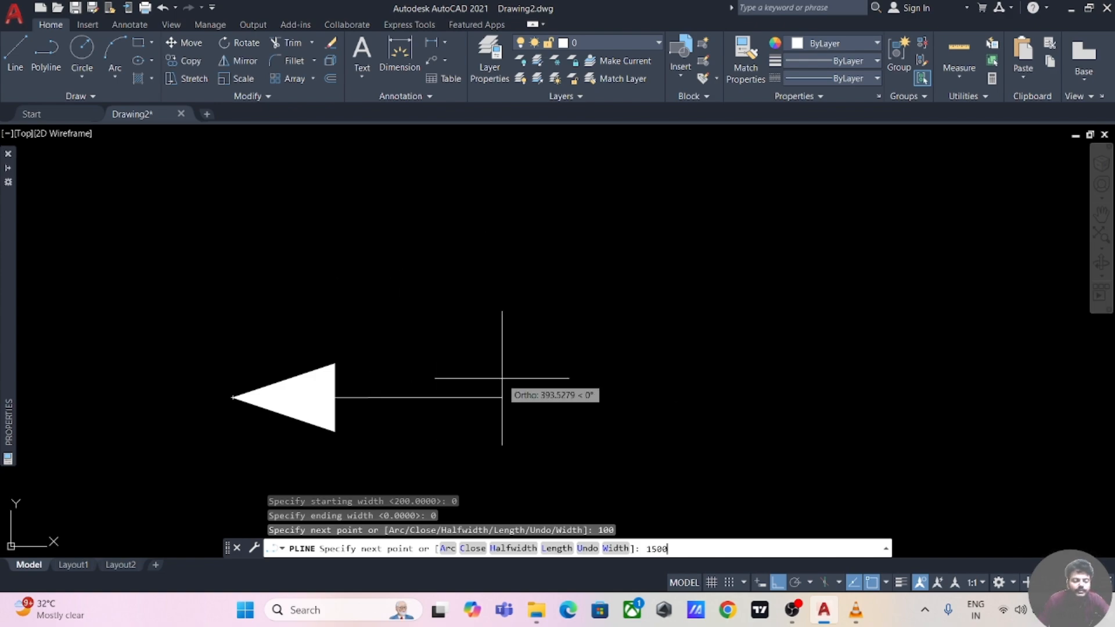
key(Return)
Add the opposite arrowhead at the shaft's end as a 300-unit segment tapering from width 200 to 0, and end the polyline.
scroll(505, 378, up, 2)
scroll(887, 345, down, 4)
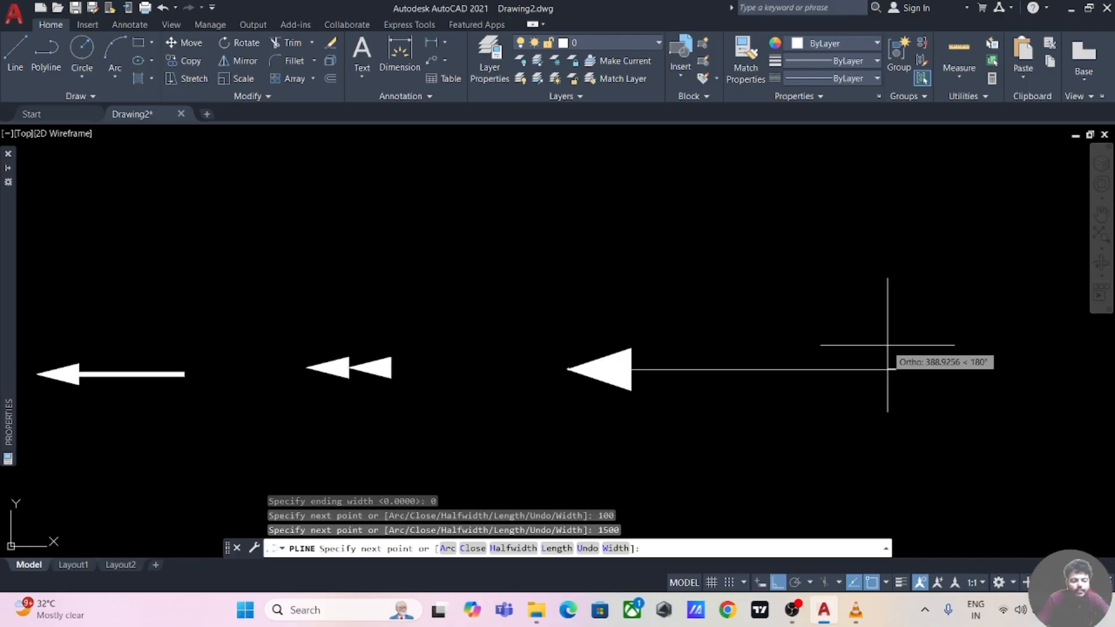
mouse_move(887, 345)
middle_down()
mouse_move(886, 325)
mouse_move(691, 339)
middle_up()
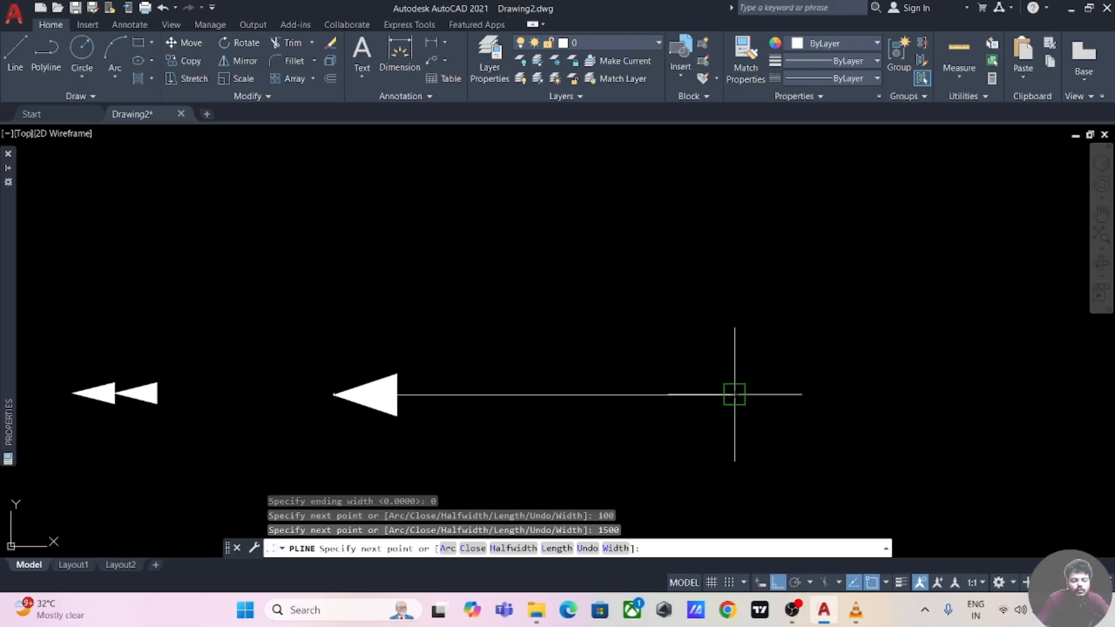
text(W)
key(Return)
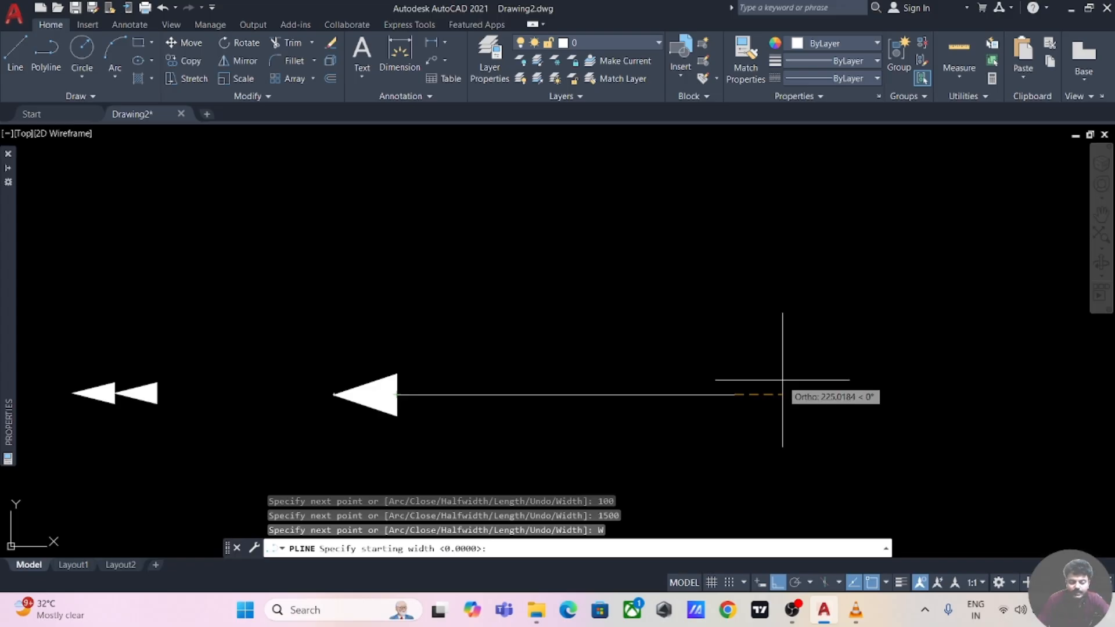
key(Return)
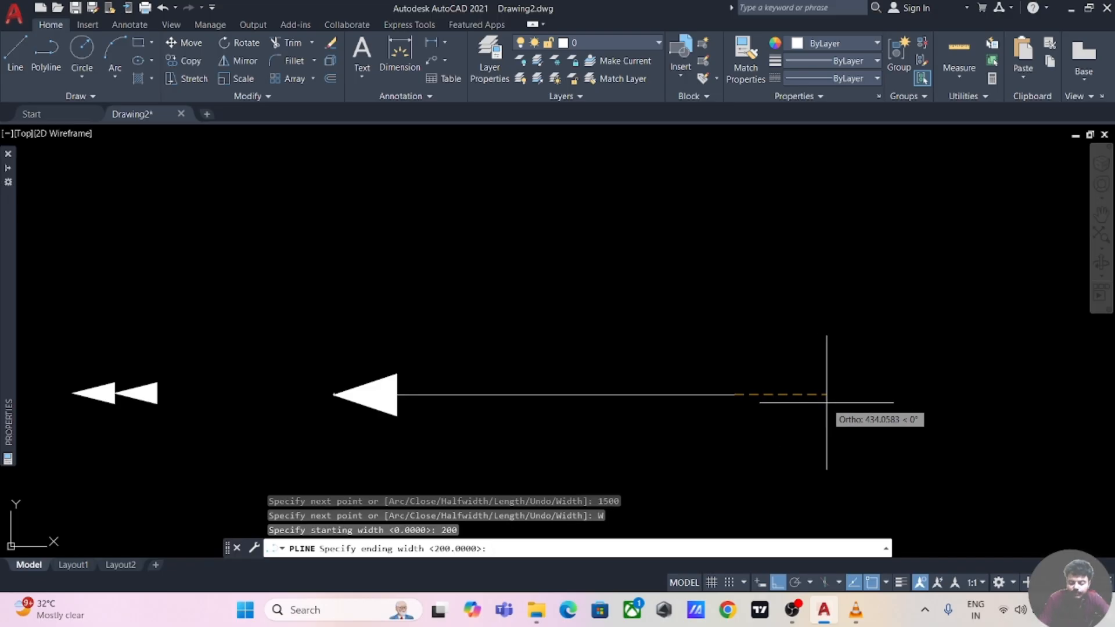
text(0)
key(Return)
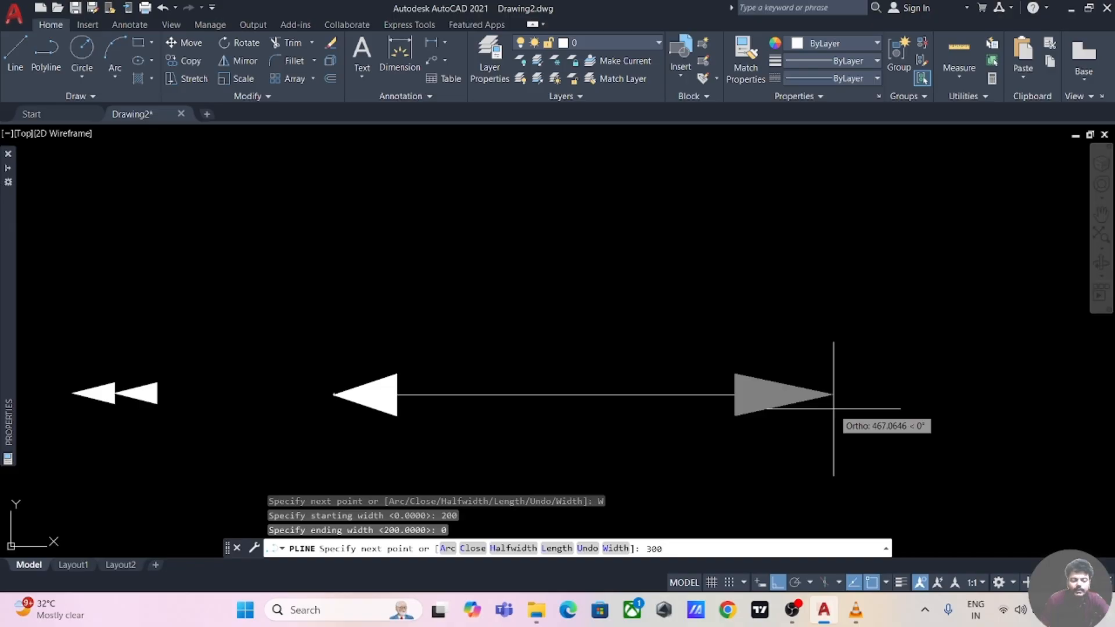
key(Return)
key(Escape)
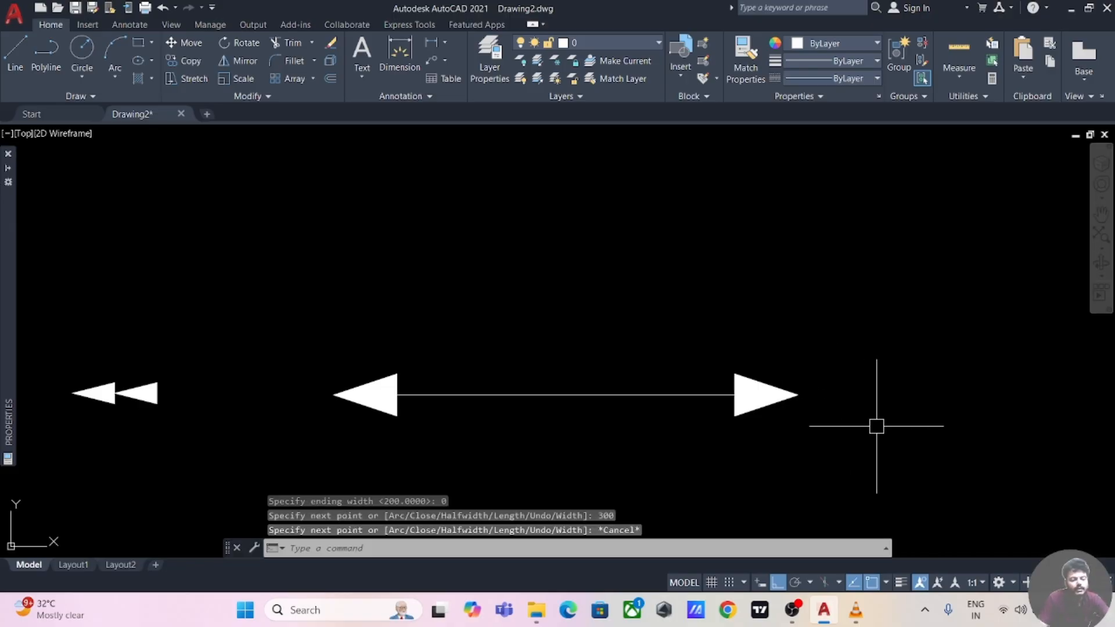
scroll(884, 419, down, 1)
scroll(883, 418, down, 1)
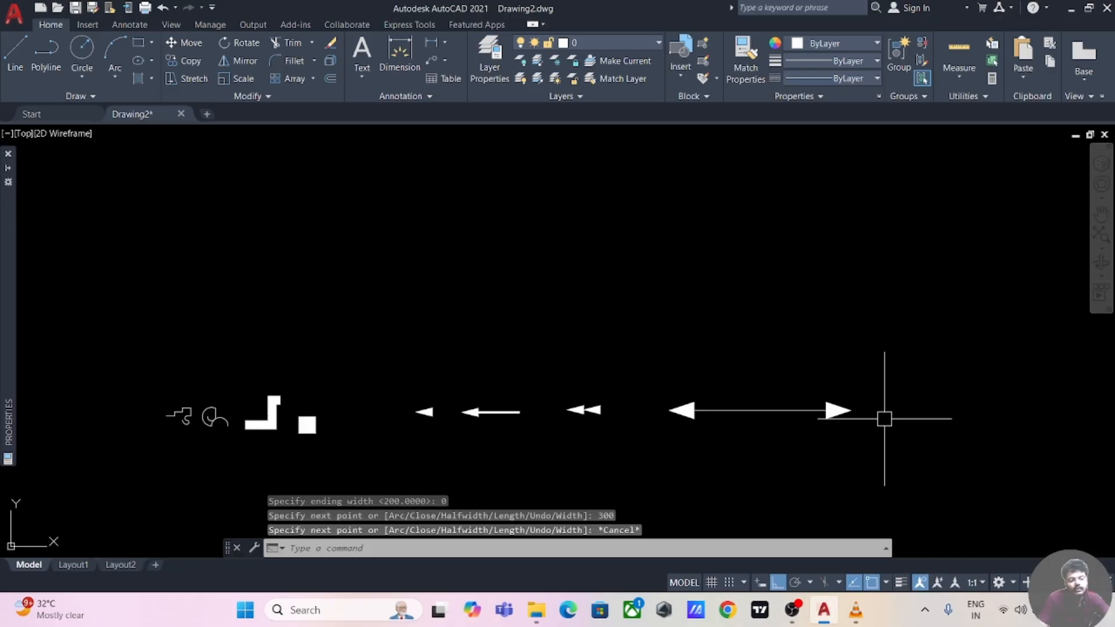
middle_drag(925, 401, 787, 392)
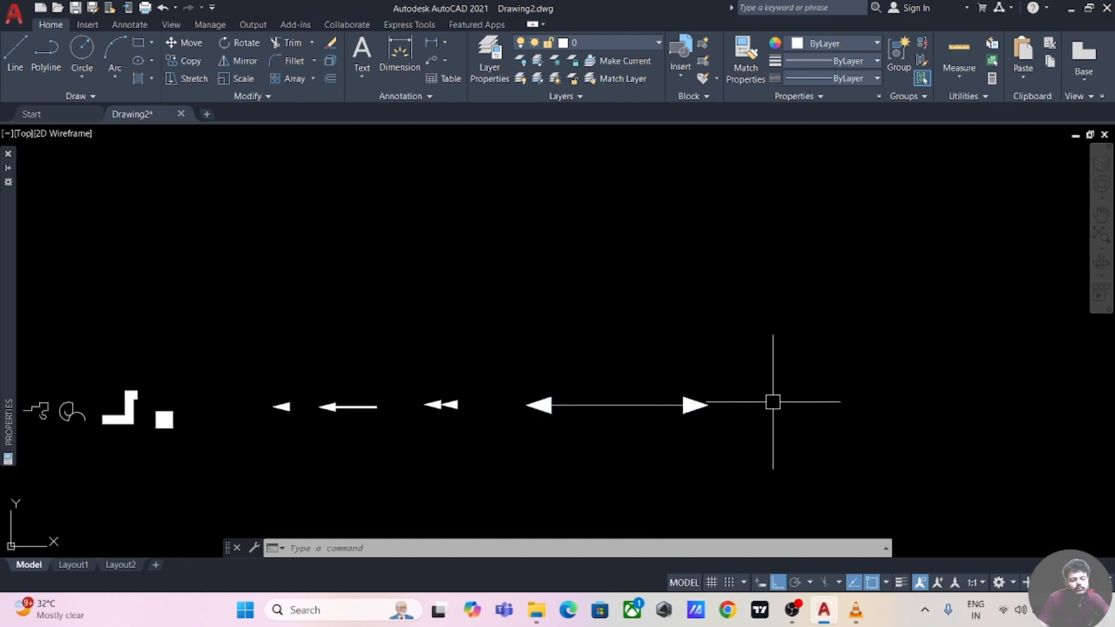
middle_drag(473, 456, 540, 451)
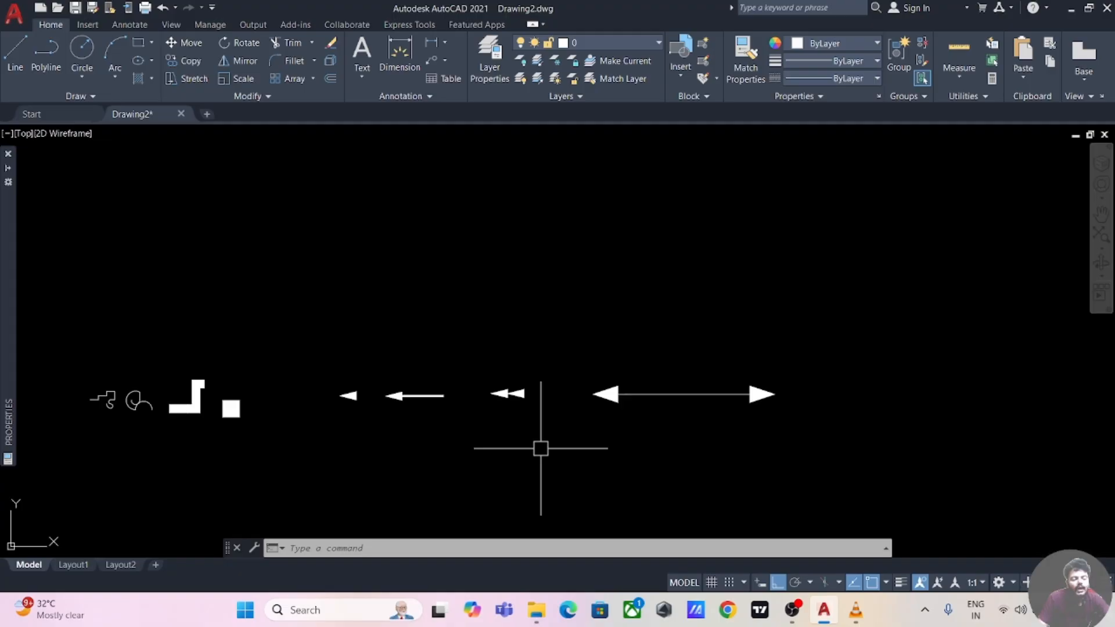
middle_drag(739, 447, 715, 452)
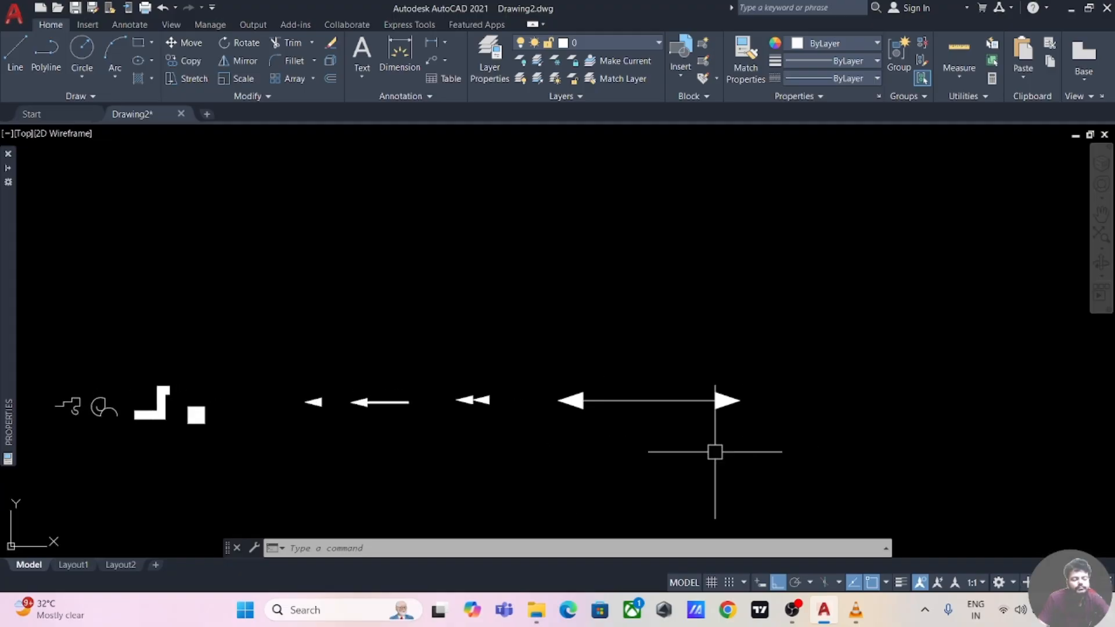